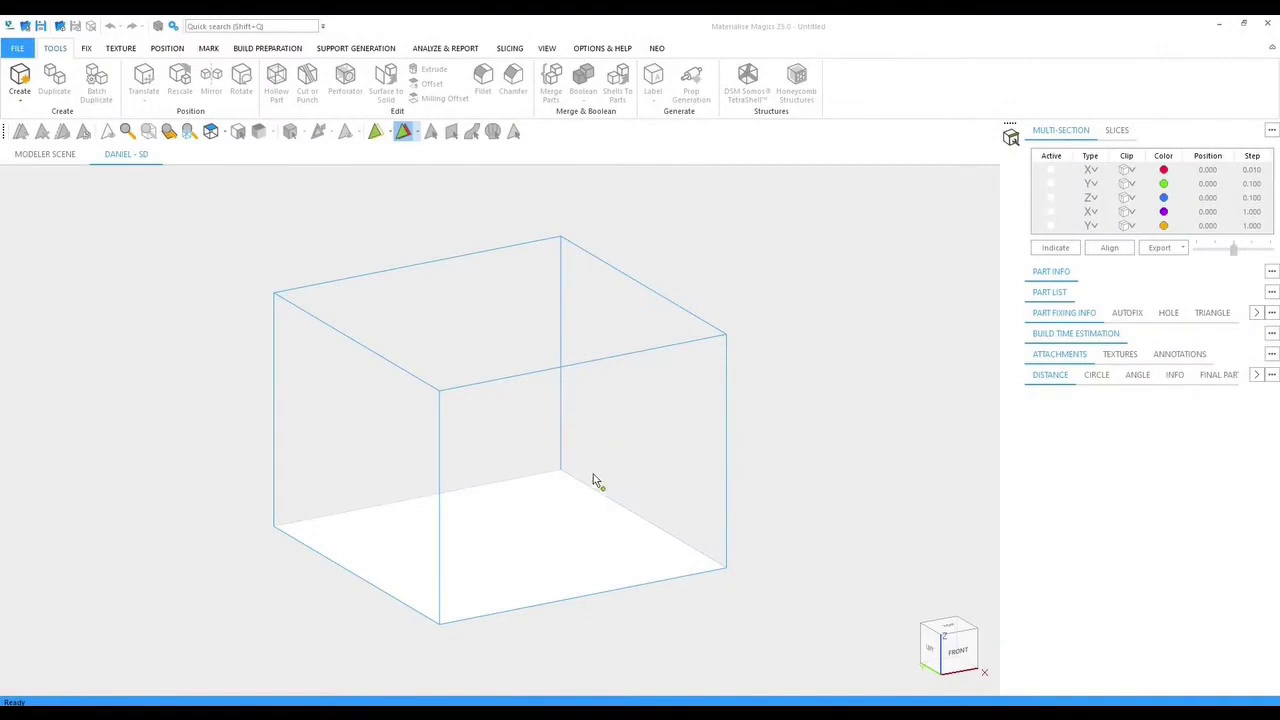
# Step: Review the machine's build envelope size and platform shape in the machine properties
pyautogui.click(265, 49)
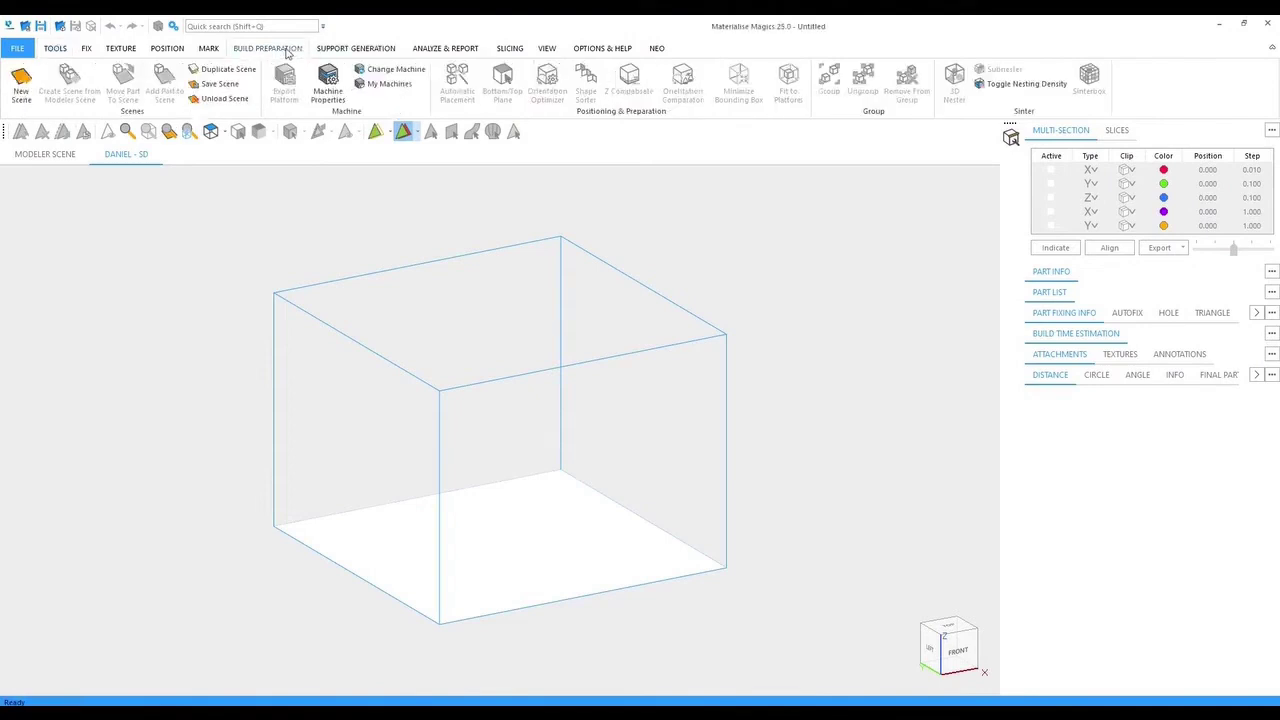
pyautogui.click(330, 82)
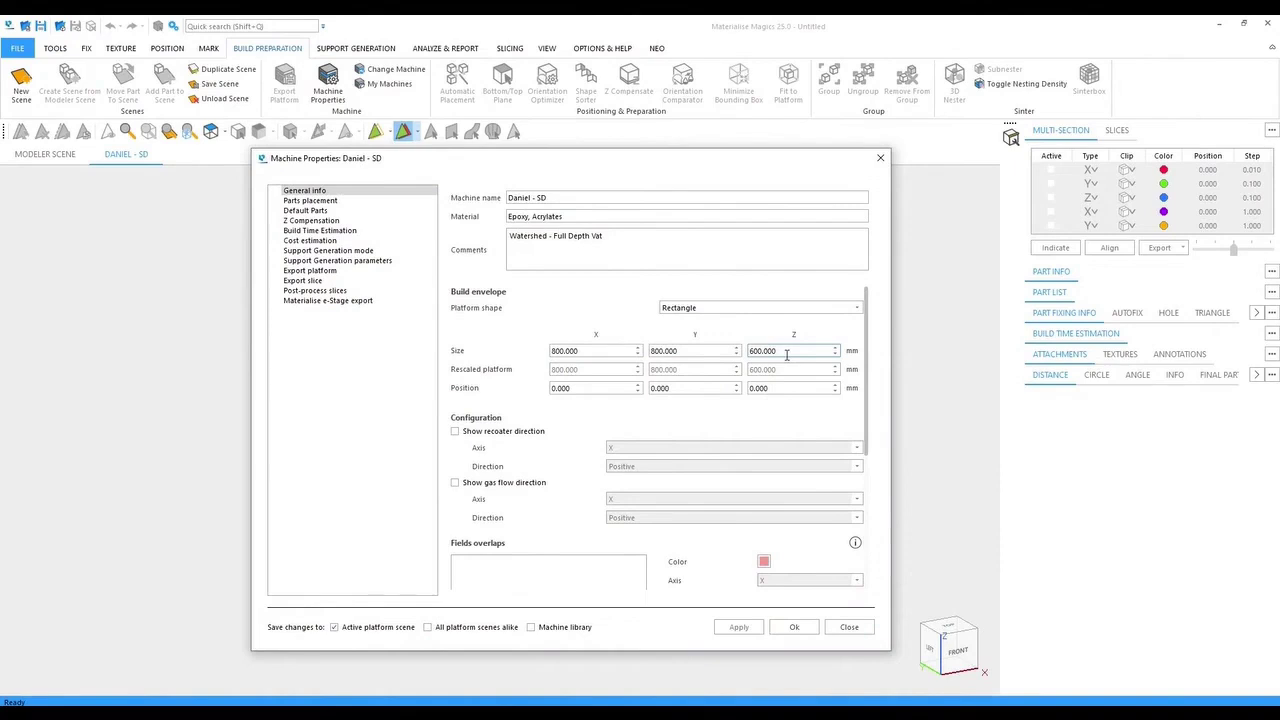
pyautogui.click(795, 626)
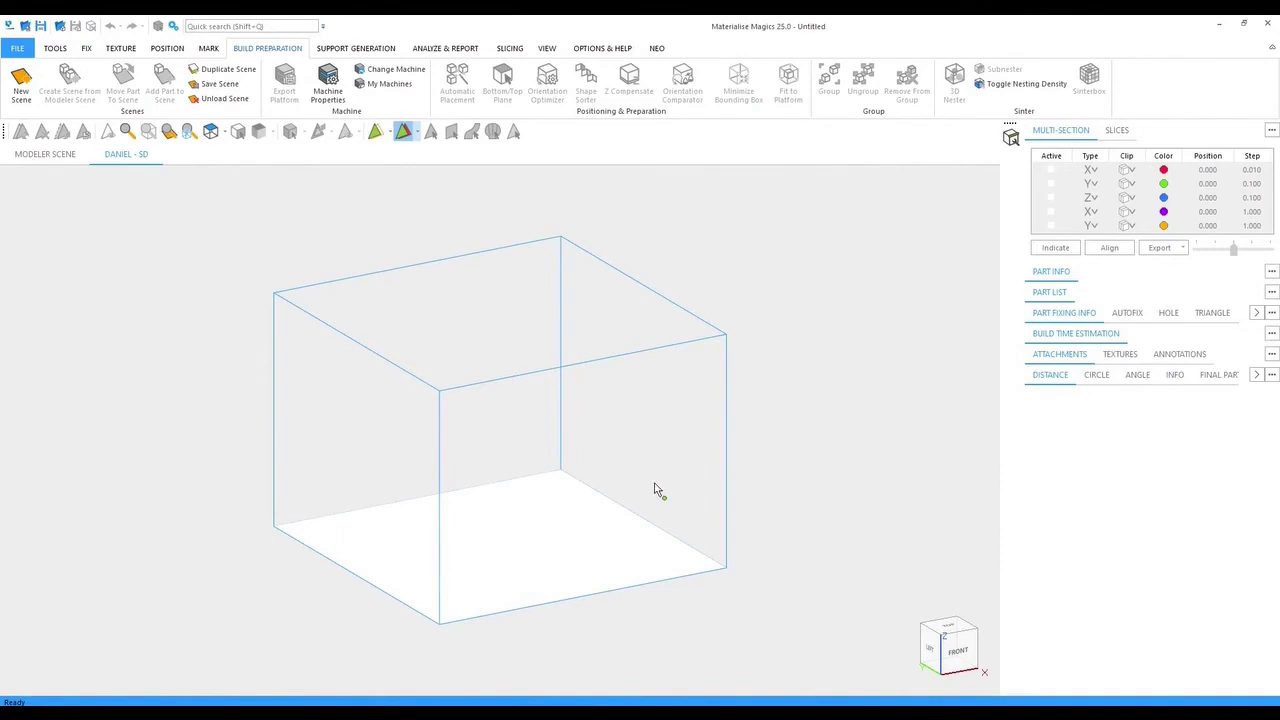
# Step: Load the Mixed_Platform_1B.magics file from the Mixed Platform folder into the workspace
pyautogui.hotkey('alt', 'Tab')
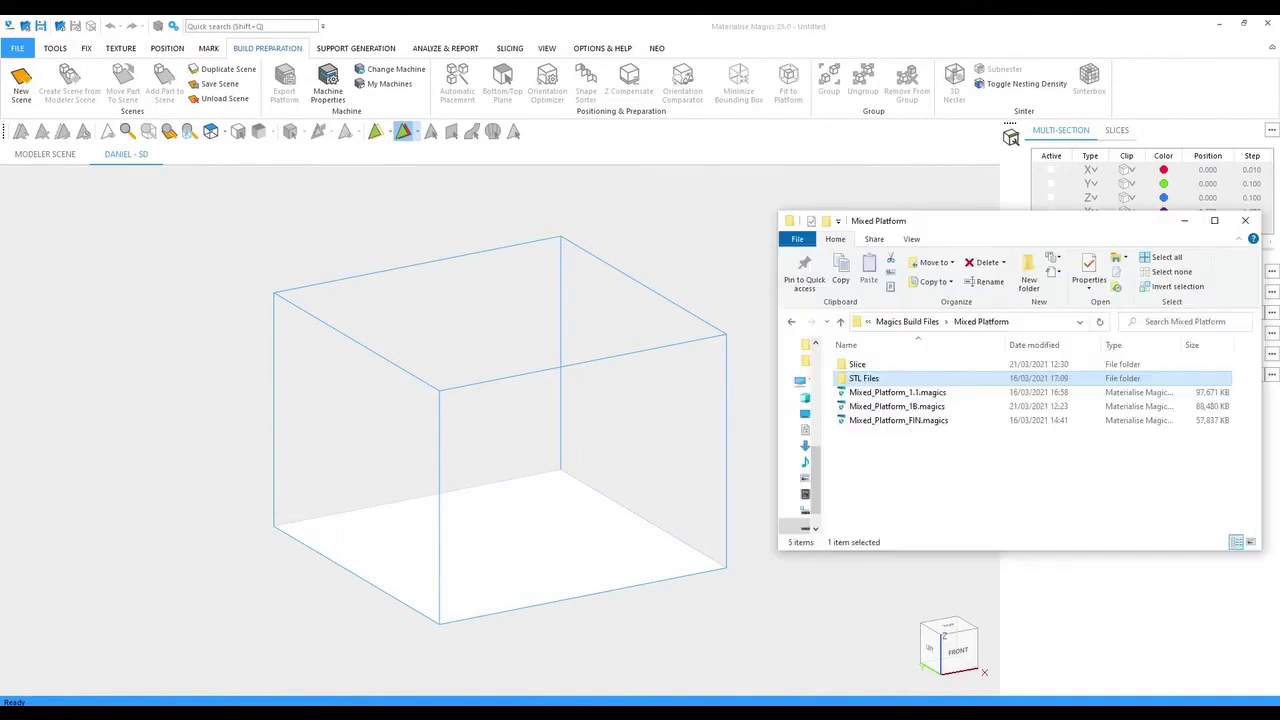
pyautogui.click(915, 407)
pyautogui.moveTo(926, 412); pyautogui.dragTo(625, 475)
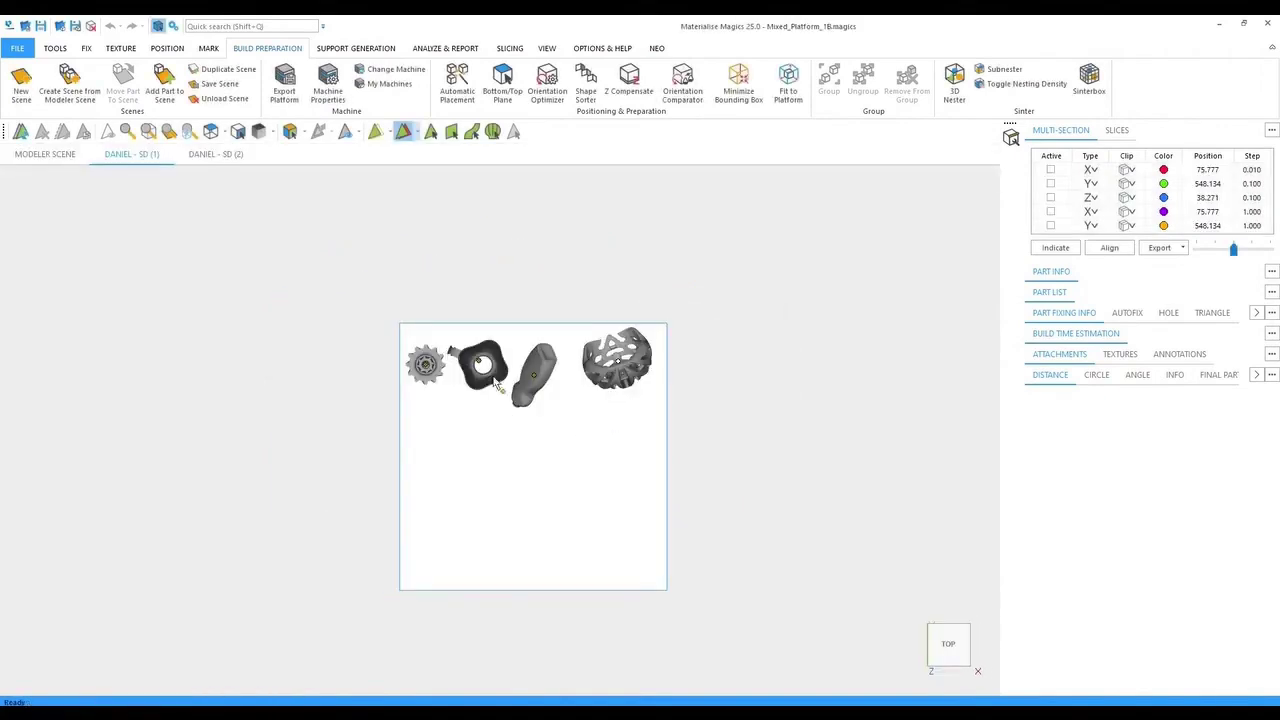
# Step: Examine the parts on the loaded platform from several angles and from the top
pyautogui.scroll(3, 516, 384)
pyautogui.moveTo(560, 462); pyautogui.dragTo(730, 330, button='right')
pyautogui.click(934, 651)
pyautogui.moveTo(473, 462); pyautogui.dragTo(914, 571, button='right')
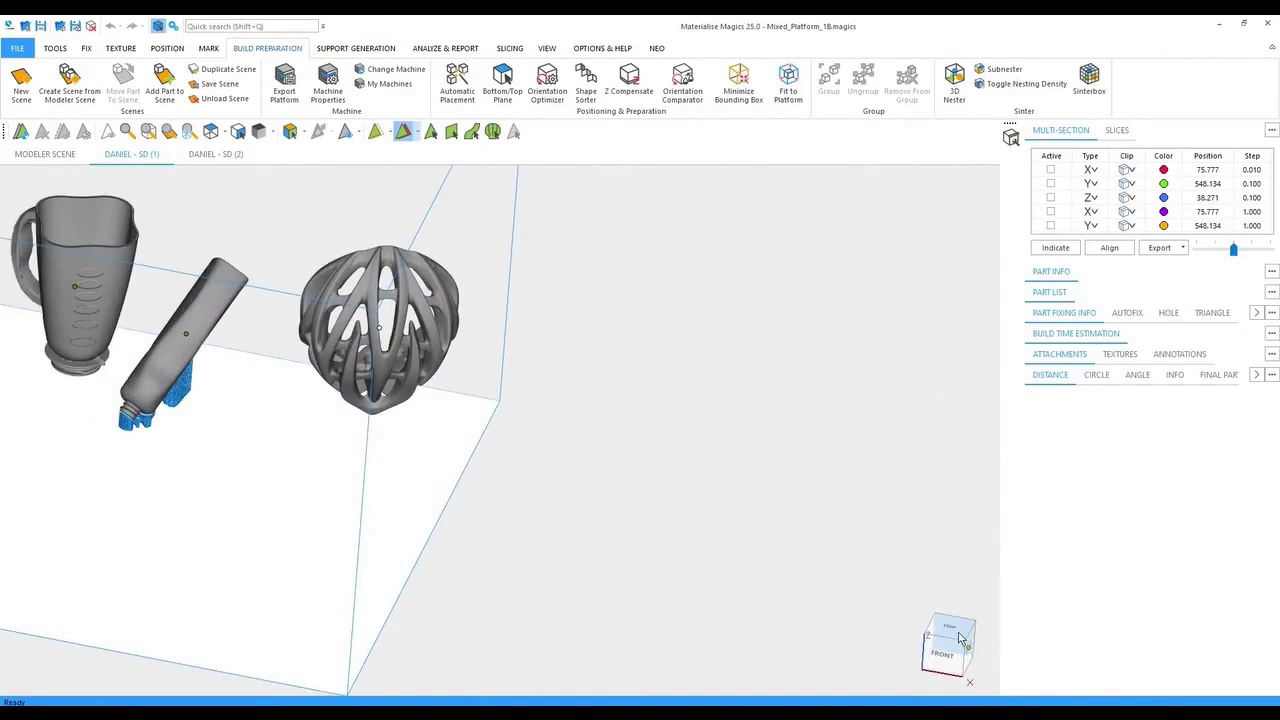
pyautogui.click(935, 630)
pyautogui.moveTo(557, 530); pyautogui.dragTo(800, 503, button='middle')
pyautogui.scroll(-3, 800, 503)
pyautogui.moveTo(665, 485); pyautogui.dragTo(504, 392, button='middle')
pyautogui.scroll(2, 504, 392)
pyautogui.moveTo(645, 465); pyautogui.dragTo(650, 420, button='middle')
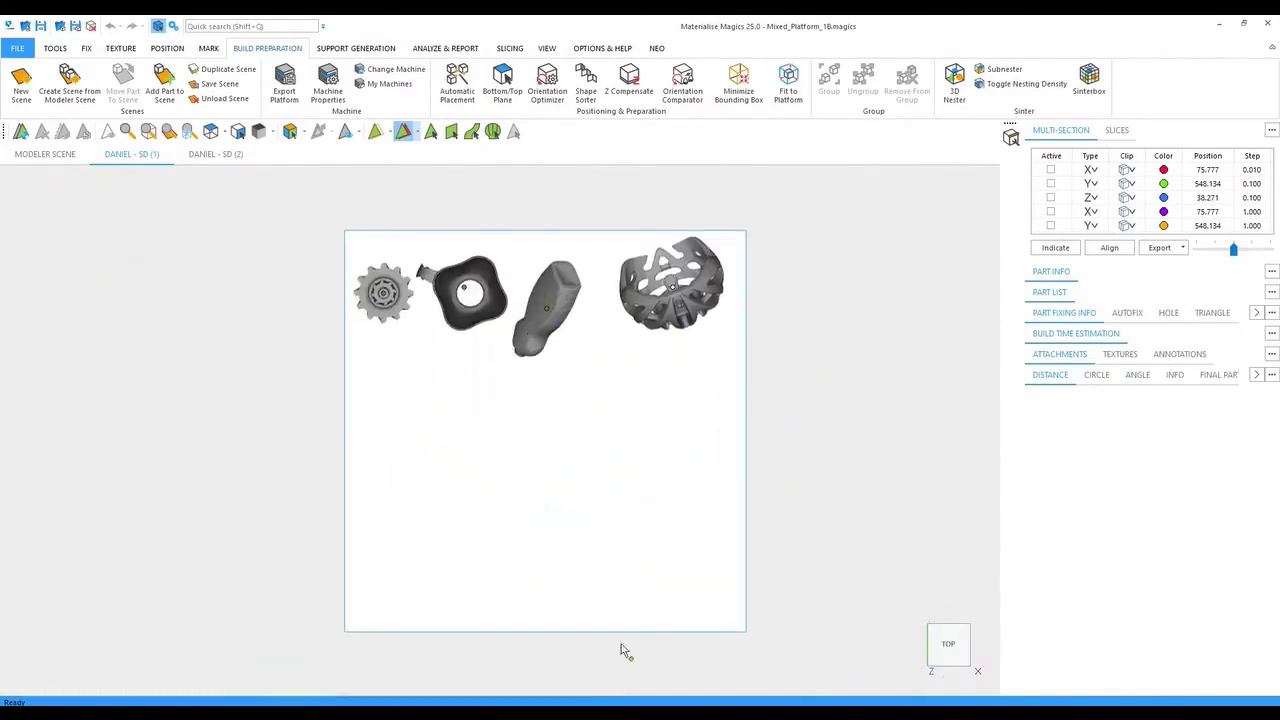
# Step: Import every STL from the STL Files folder onto the platform with As Is placement
pyautogui.click(562, 708)
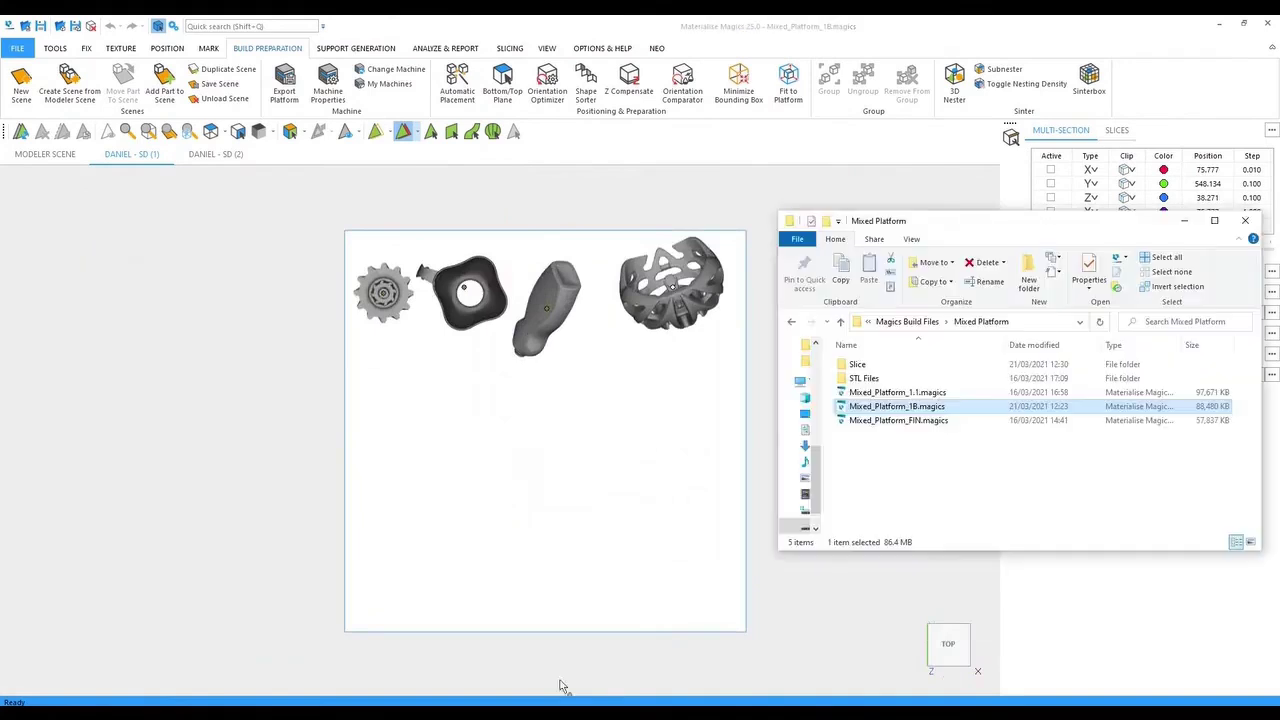
pyautogui.doubleClick(910, 382)
pyautogui.click(916, 368)
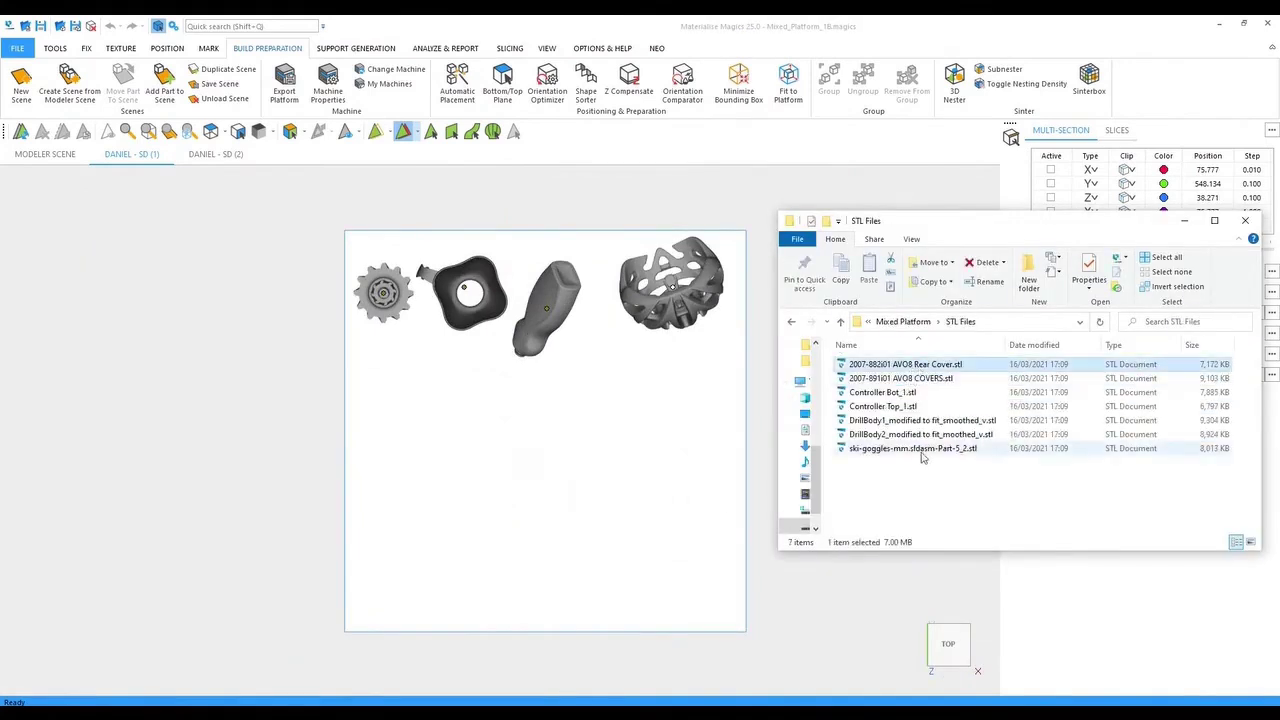
pyautogui.keyDown('shift'); pyautogui.click(922, 450); pyautogui.keyUp('shift')
pyautogui.moveTo(918, 366); pyautogui.dragTo(533, 476)
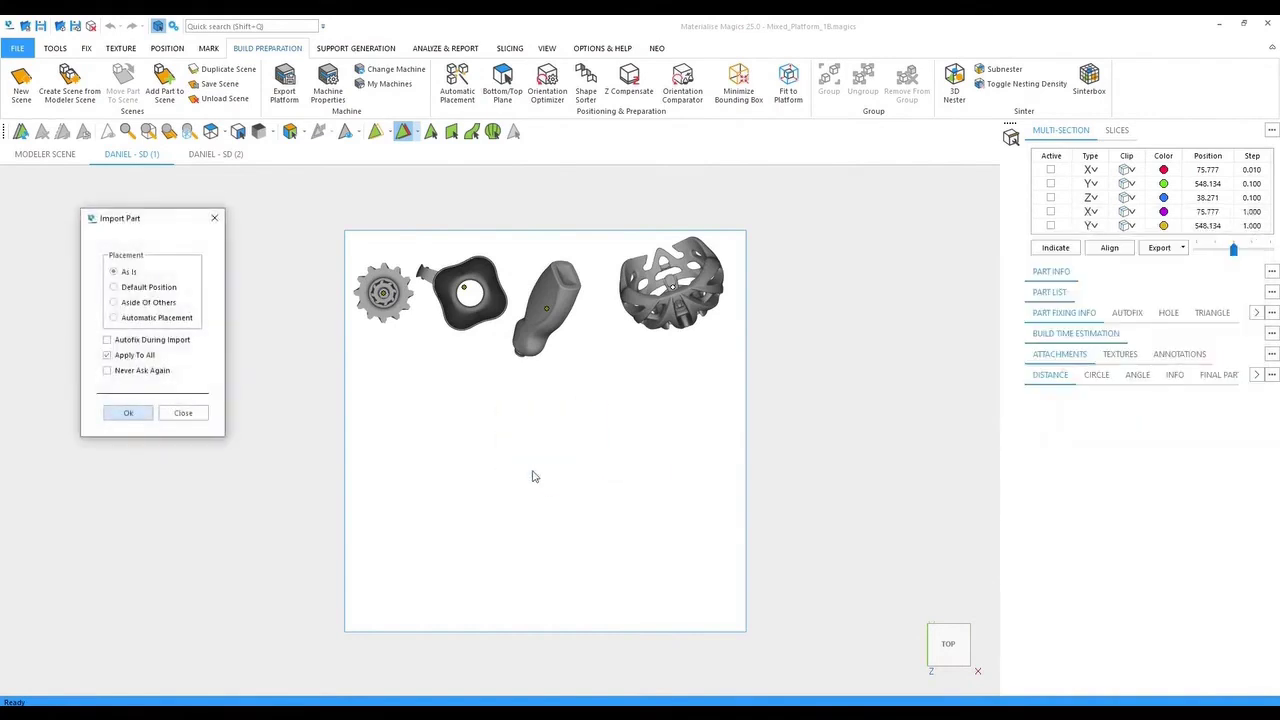
pyautogui.click(129, 414)
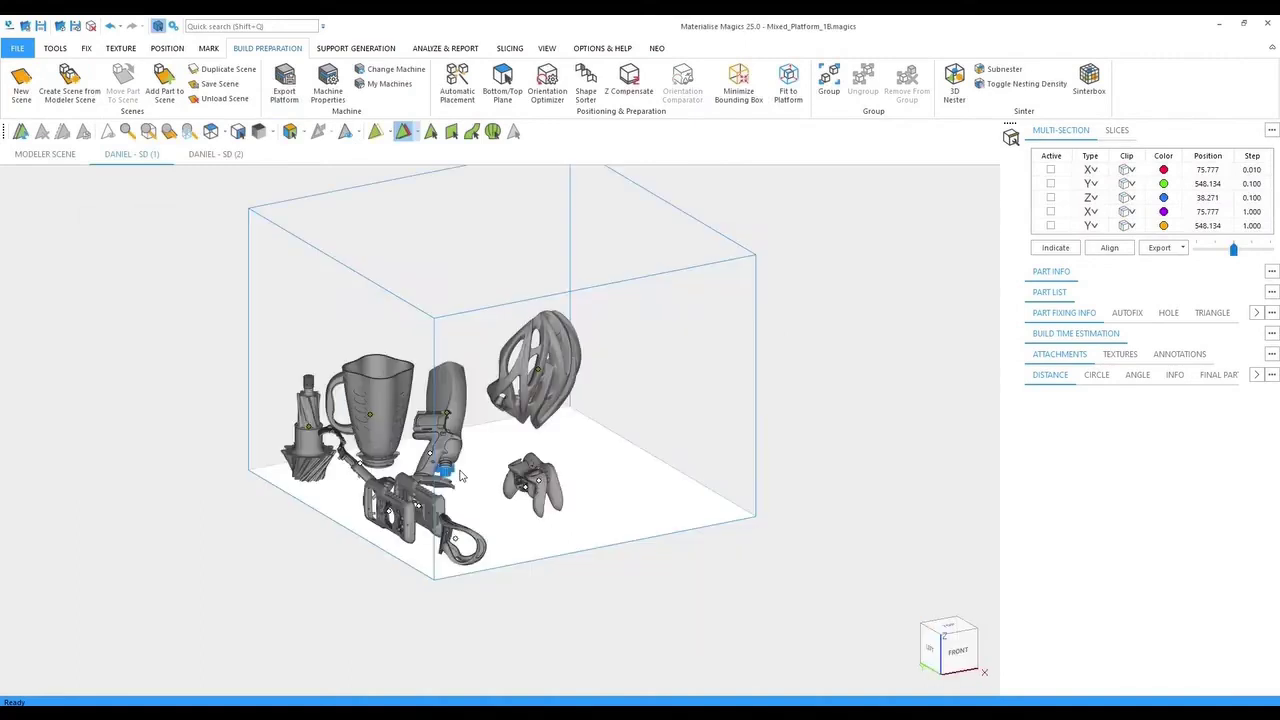
# Step: Isolate the ski-goggles part by hiding all other parts on the platform
pyautogui.moveTo(510, 512); pyautogui.dragTo(400, 487, button='right')
pyautogui.scroll(6, 494, 532)
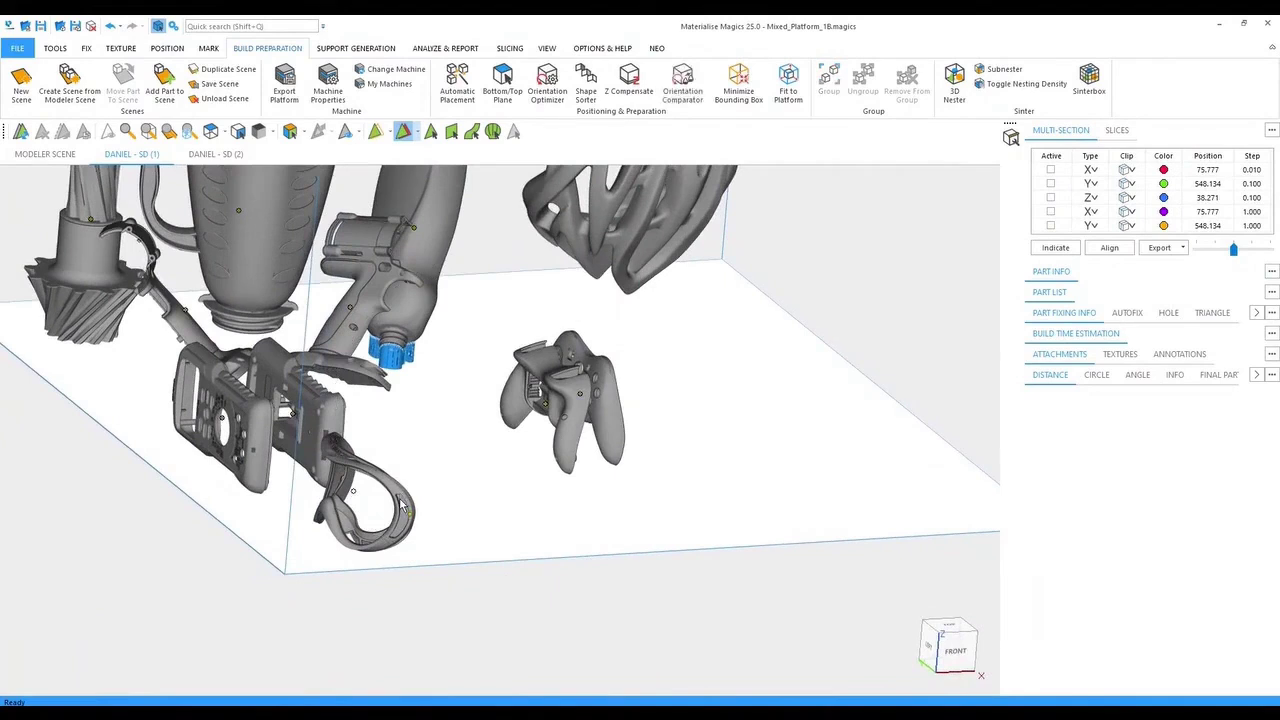
pyautogui.click(1050, 292)
pyautogui.click(1126, 599)
pyautogui.moveTo(629, 474); pyautogui.dragTo(646, 459, button='middle')
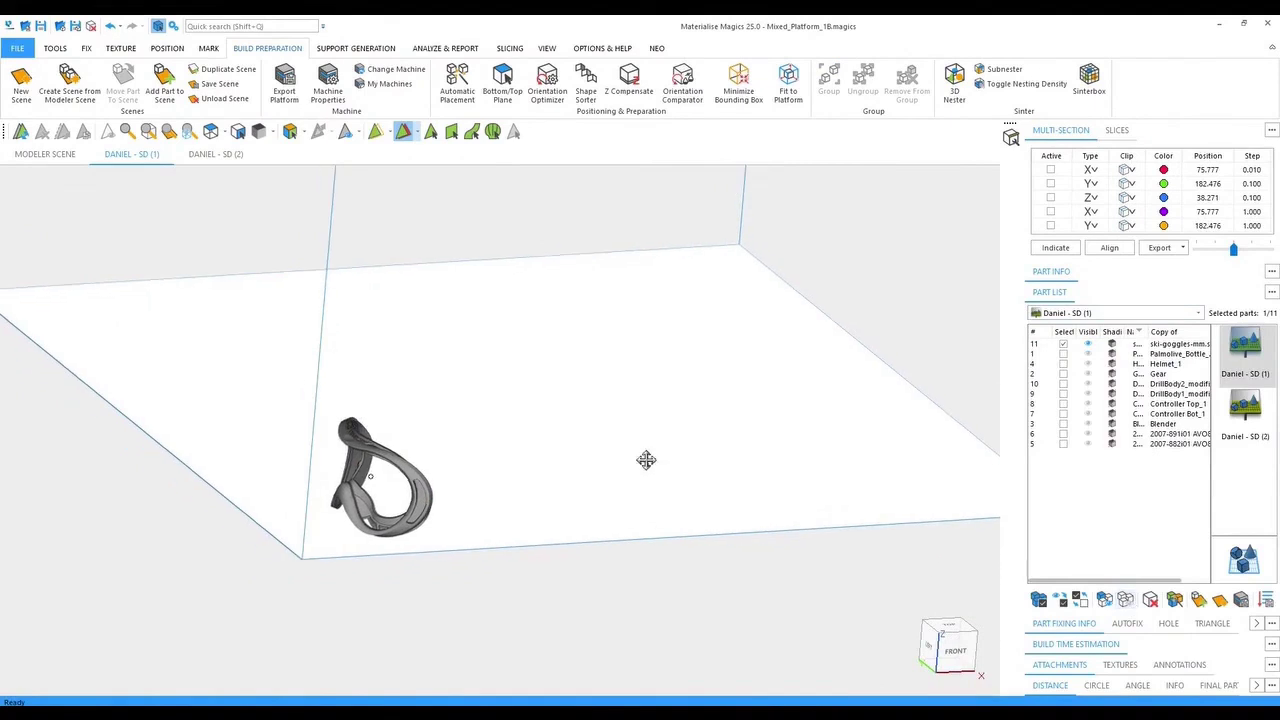
# Step: Rotate the ski-goggles part and move it into the front-left corner of the platform
pyautogui.scroll(5, 646, 459)
pyautogui.moveTo(514, 429); pyautogui.dragTo(671, 420, button='right')
pyautogui.scroll(-5, 551, 403)
pyautogui.click(55, 48)
pyautogui.click(241, 90)
pyautogui.moveTo(545, 375); pyautogui.dragTo(580, 476)
pyautogui.press('t')
pyautogui.moveTo(563, 420); pyautogui.dragTo(530, 400)
pyautogui.press('Return')
pyautogui.scroll(-3, 569, 466)
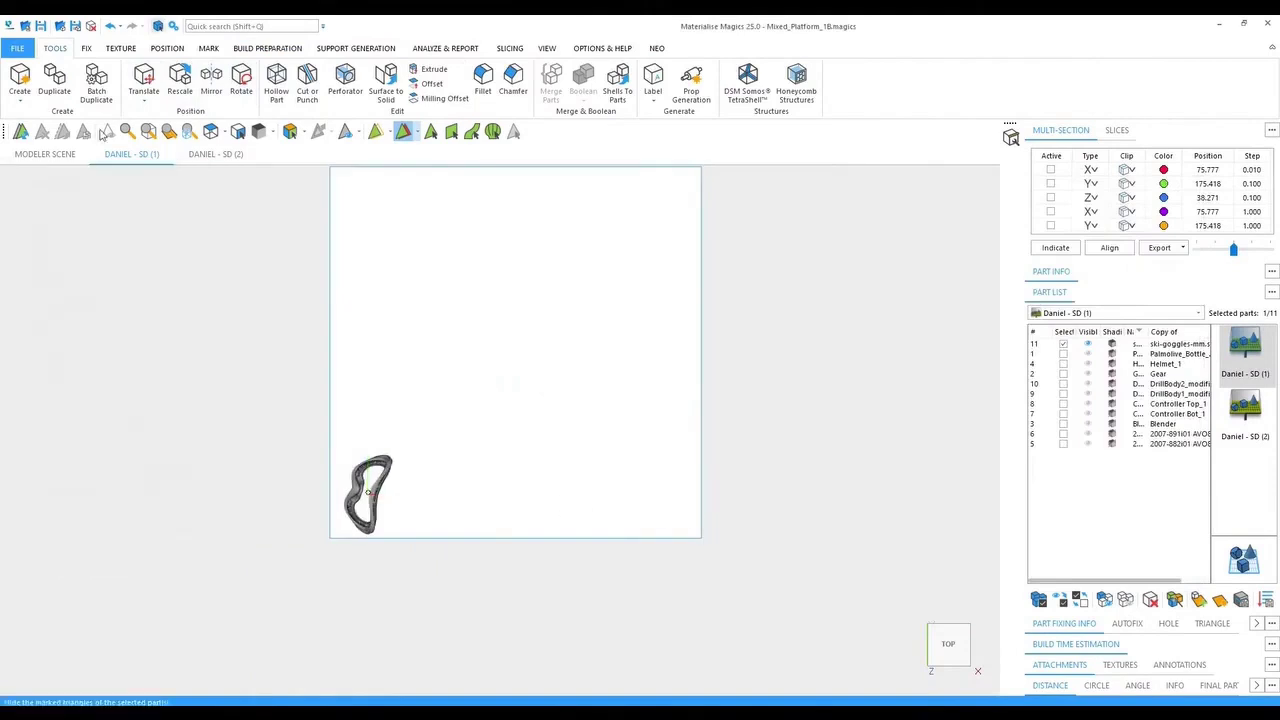
# Step: Duplicate the ski-goggles part into a row of 7 along X
pyautogui.hotkey('ctrl', 'd')
pyautogui.doubleClick(1000, 415)
pyautogui.write('7')
pyautogui.click(1078, 417)
pyautogui.click(1125, 509)
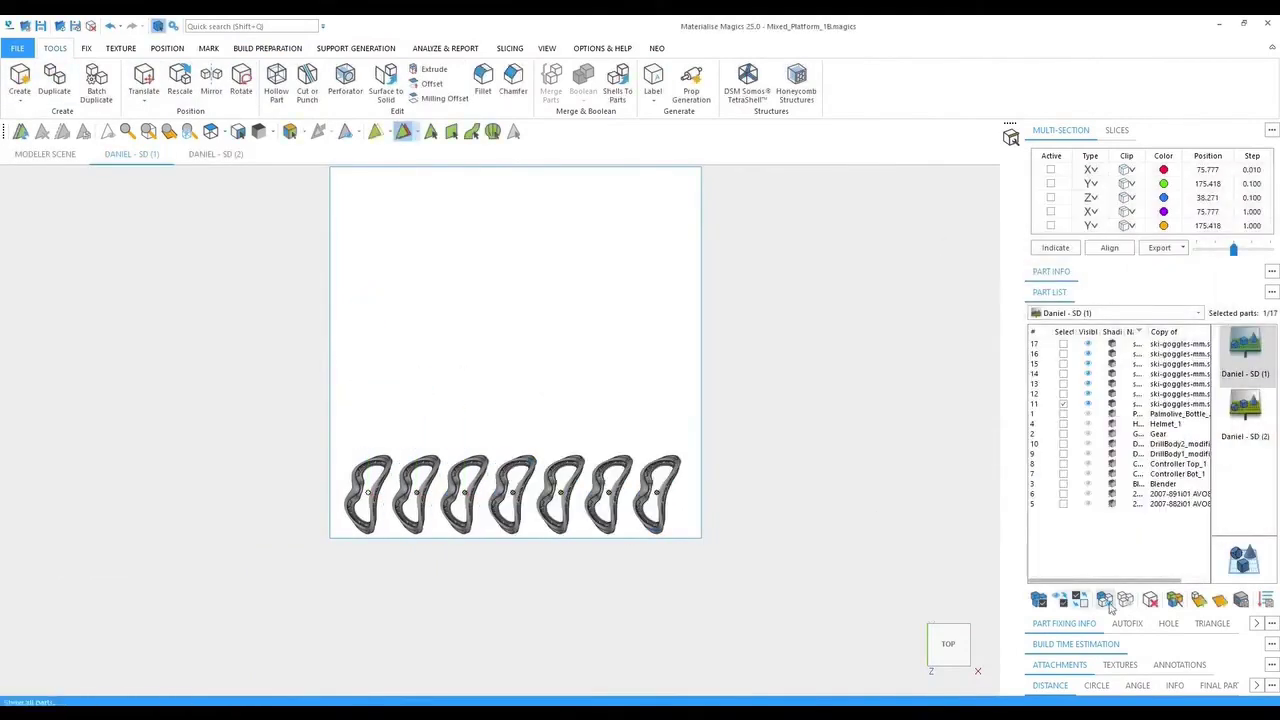
# Step: Show only the two AVO8 covers and view them from the front
pyautogui.moveTo(543, 386); pyautogui.dragTo(697, 451, button='right')
pyautogui.scroll(3, 480, 386)
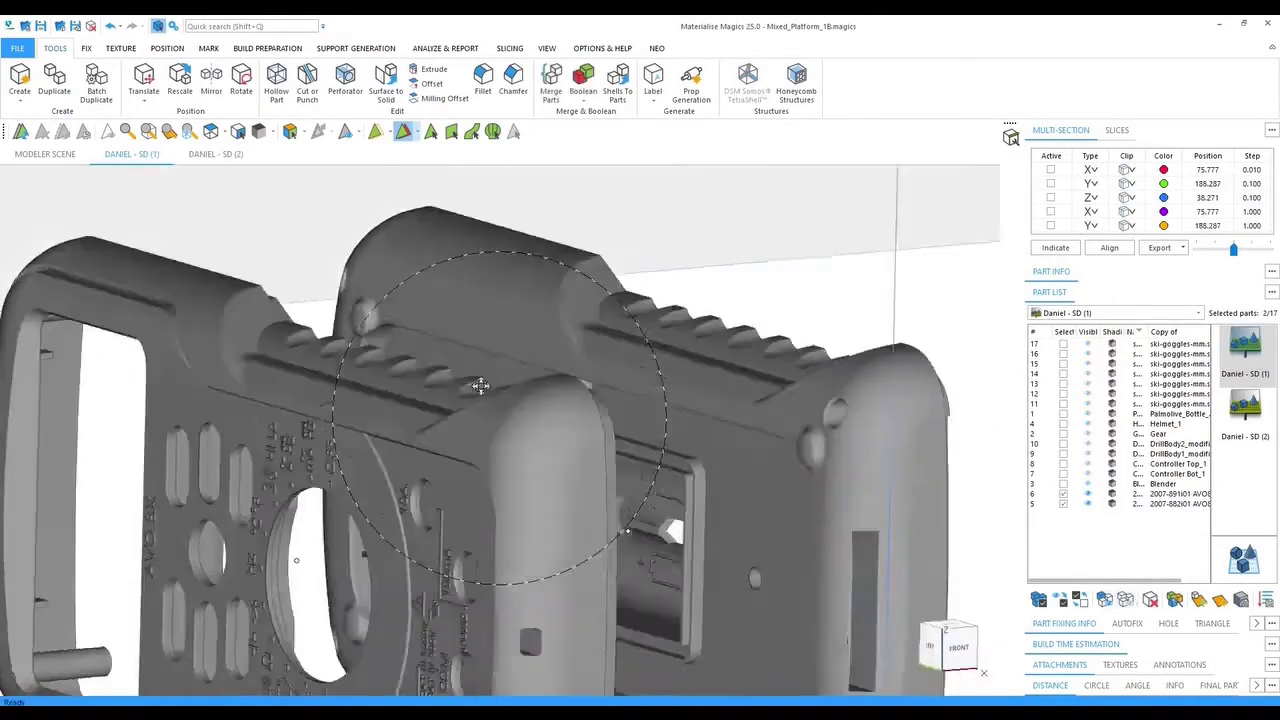
pyautogui.scroll(-3, 480, 386)
pyautogui.moveTo(517, 458); pyautogui.dragTo(884, 458, button='right')
pyautogui.click(952, 656)
# Step: Tilt both AVO8 covers in the front view, rotating them one at a time
pyautogui.click(408, 440)
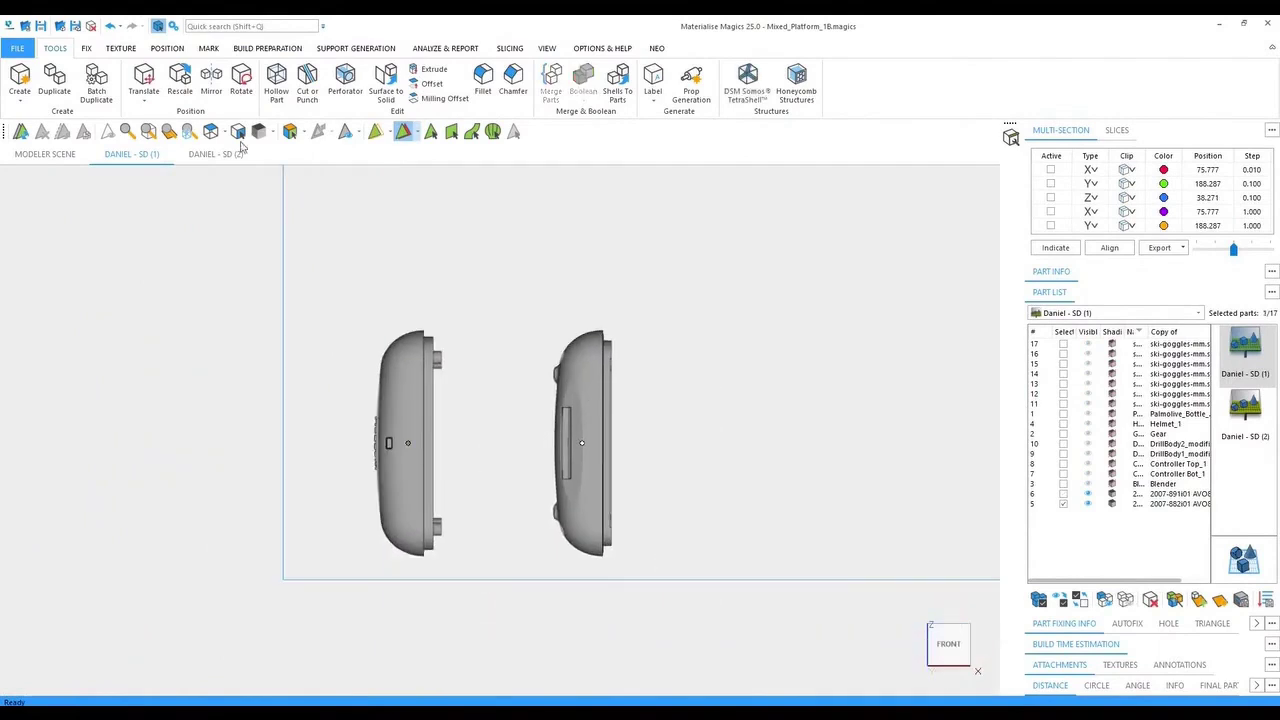
pyautogui.click(241, 80)
pyautogui.moveTo(680, 355); pyautogui.dragTo(720, 421)
pyautogui.click(408, 443)
pyautogui.moveTo(513, 366); pyautogui.dragTo(539, 428)
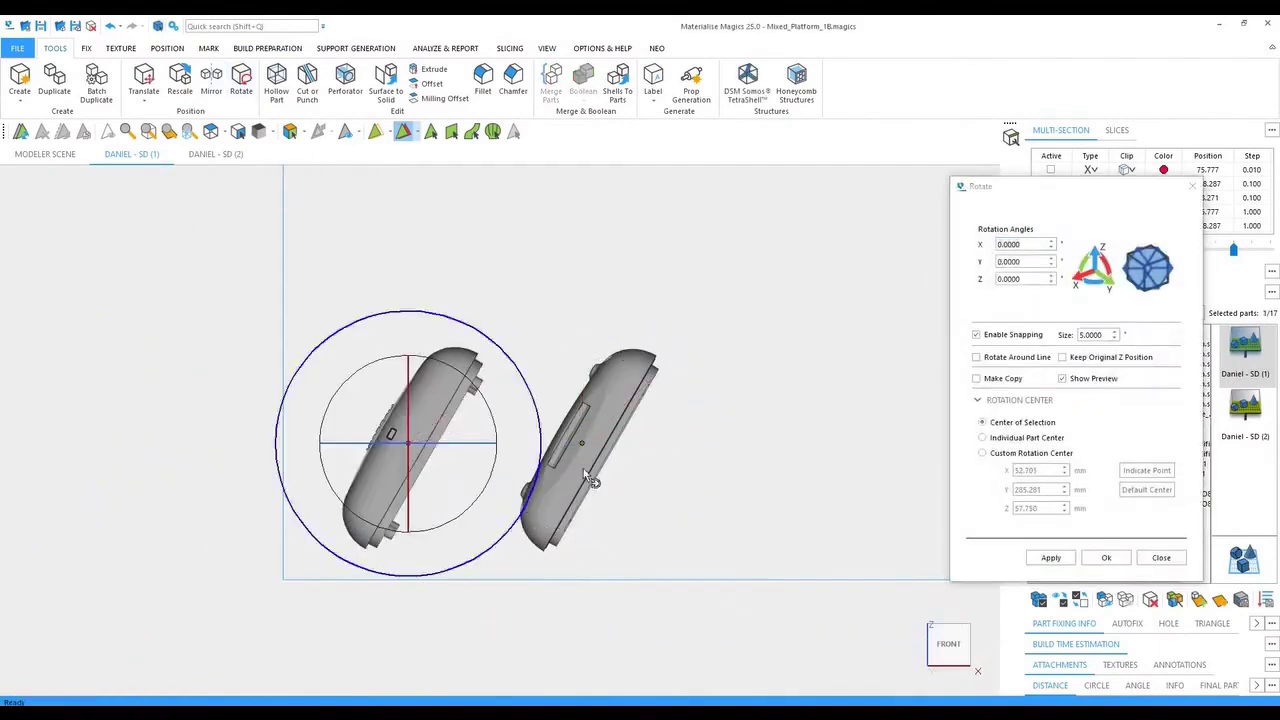
# Step: Turn both AVO8 covers slightly on the platform in the top view
pyautogui.moveTo(583, 468); pyautogui.dragTo(600, 550, button='right')
pyautogui.click(948, 641)
pyautogui.moveTo(650, 320); pyautogui.dragTo(757, 386)
pyautogui.click(636, 432)
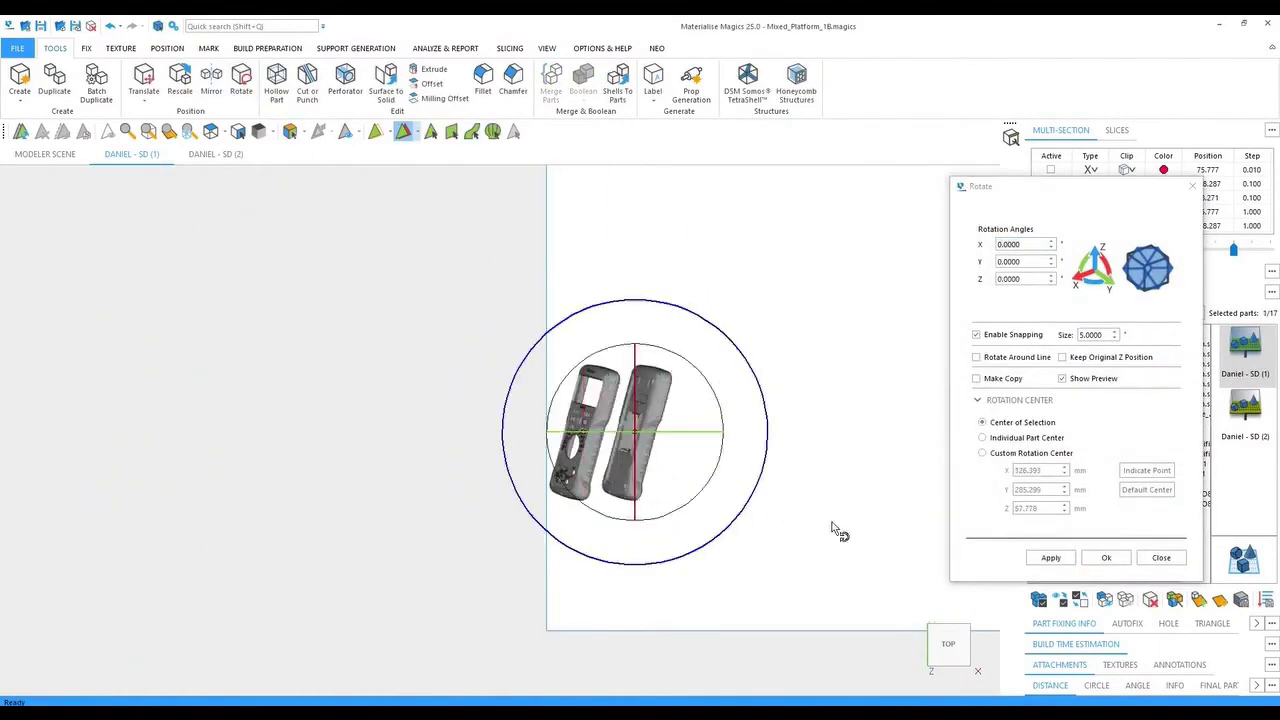
# Step: Duplicate the pair of AVO8 covers to 2 total copies along X with 0 mm spacing
pyautogui.moveTo(831, 522); pyautogui.dragTo(500, 322)
pyautogui.click(144, 80)
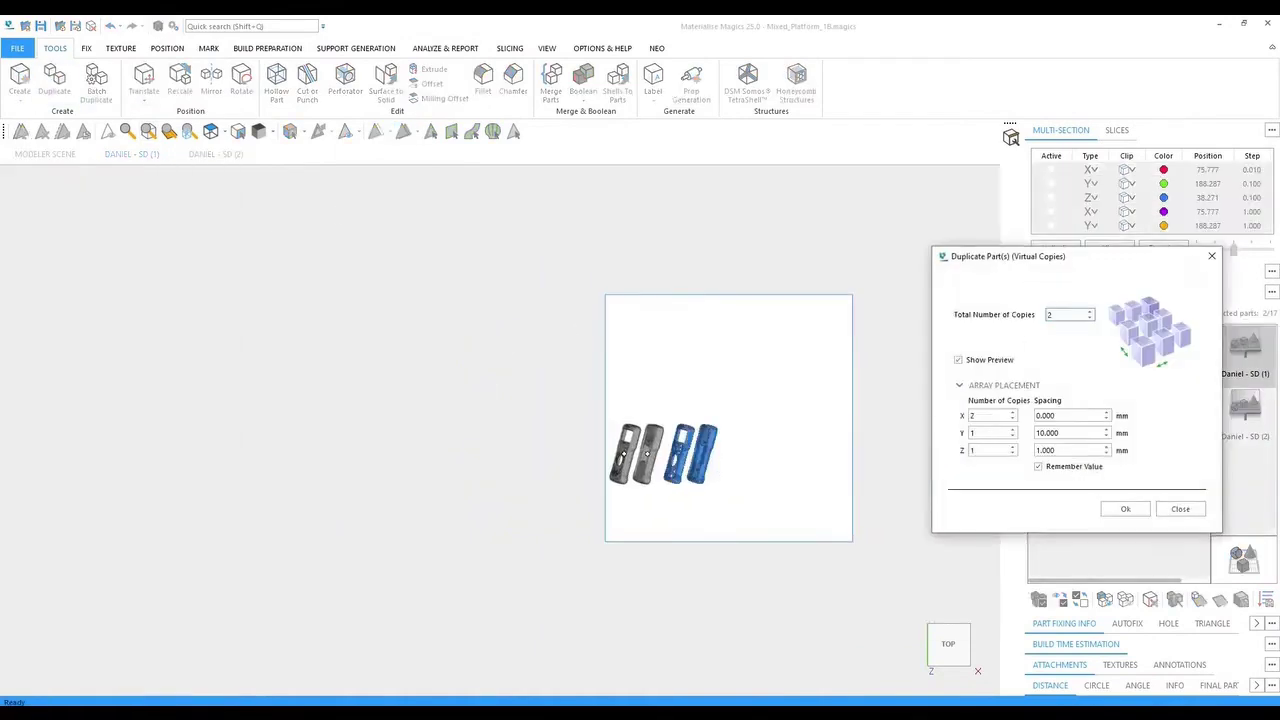
pyautogui.press('Return')
# Step: Select cover parts in the top view and shift them along X
pyautogui.scroll(5, 567, 465)
pyautogui.moveTo(638, 480); pyautogui.dragTo(508, 400)
pyautogui.click(144, 80)
pyautogui.moveTo(578, 462); pyautogui.dragTo(620, 460)
# Step: Show only the two controller halves and adjust their spacing along X in the front view
pyautogui.hotkey('ctrl', 'h')
pyautogui.moveTo(618, 460); pyautogui.dragTo(525, 544, button='right')
pyautogui.scroll(5, 518, 503)
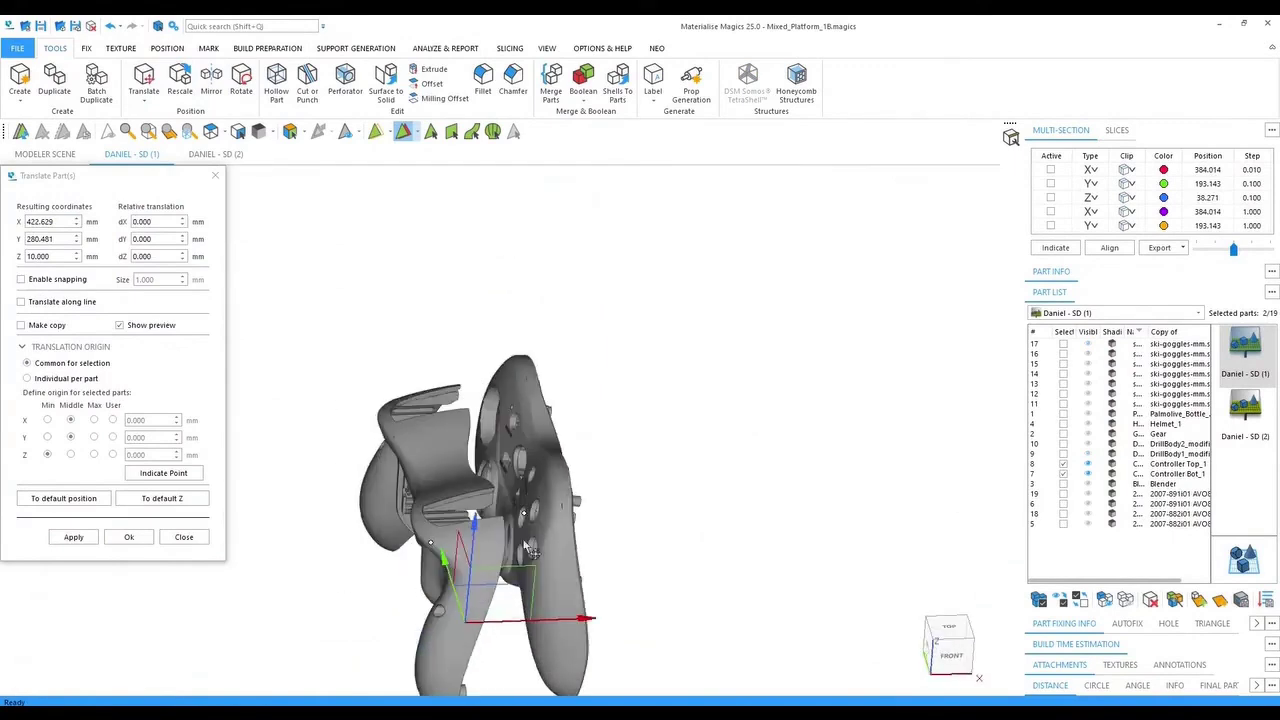
pyautogui.click(957, 657)
pyautogui.click(424, 515)
pyautogui.moveTo(650, 625); pyautogui.dragTo(682, 625)
# Step: Tilt both controller halves in the front view, rotating them one at a time
pyautogui.click(241, 80)
pyautogui.moveTo(605, 388); pyautogui.dragTo(663, 430)
pyautogui.click(422, 513)
pyautogui.moveTo(517, 420); pyautogui.dragTo(551, 480)
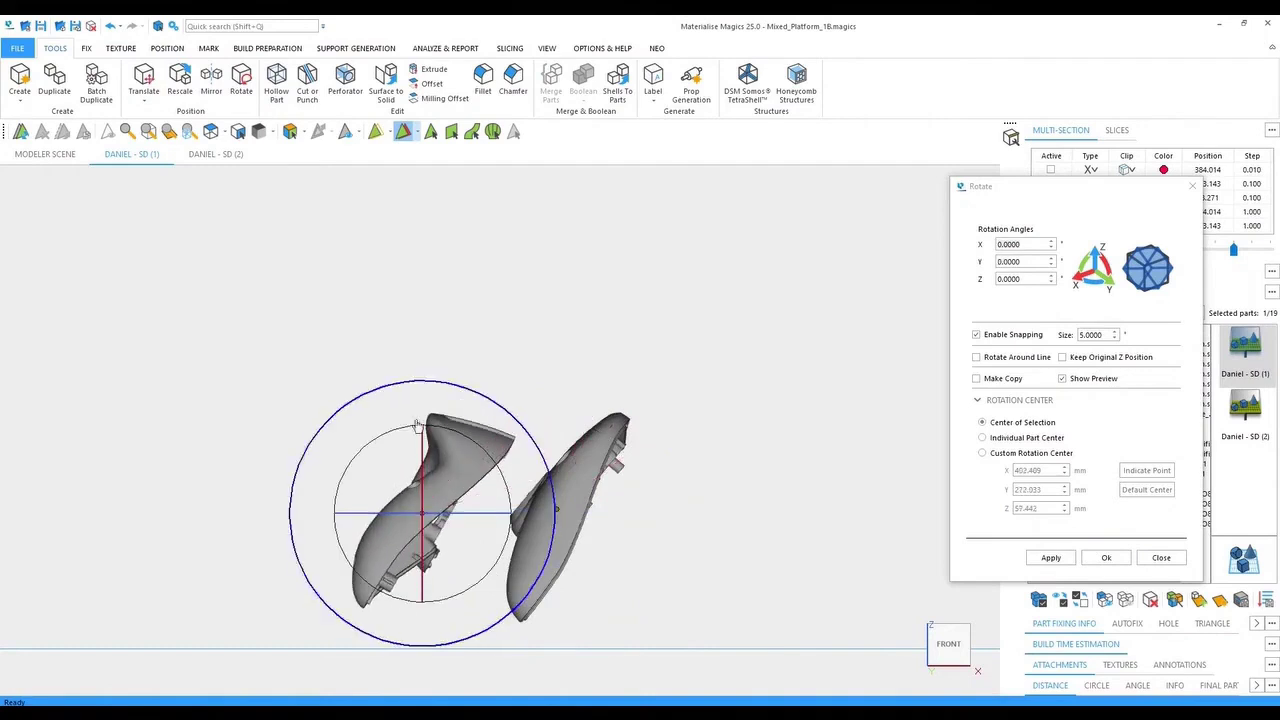
# Step: Rotate the controller halves in the top view to angle them on the platform
pyautogui.moveTo(415, 430); pyautogui.dragTo(437, 453, button='right')
pyautogui.click(937, 632)
pyautogui.moveTo(488, 360); pyautogui.dragTo(504, 394)
pyautogui.click(565, 383)
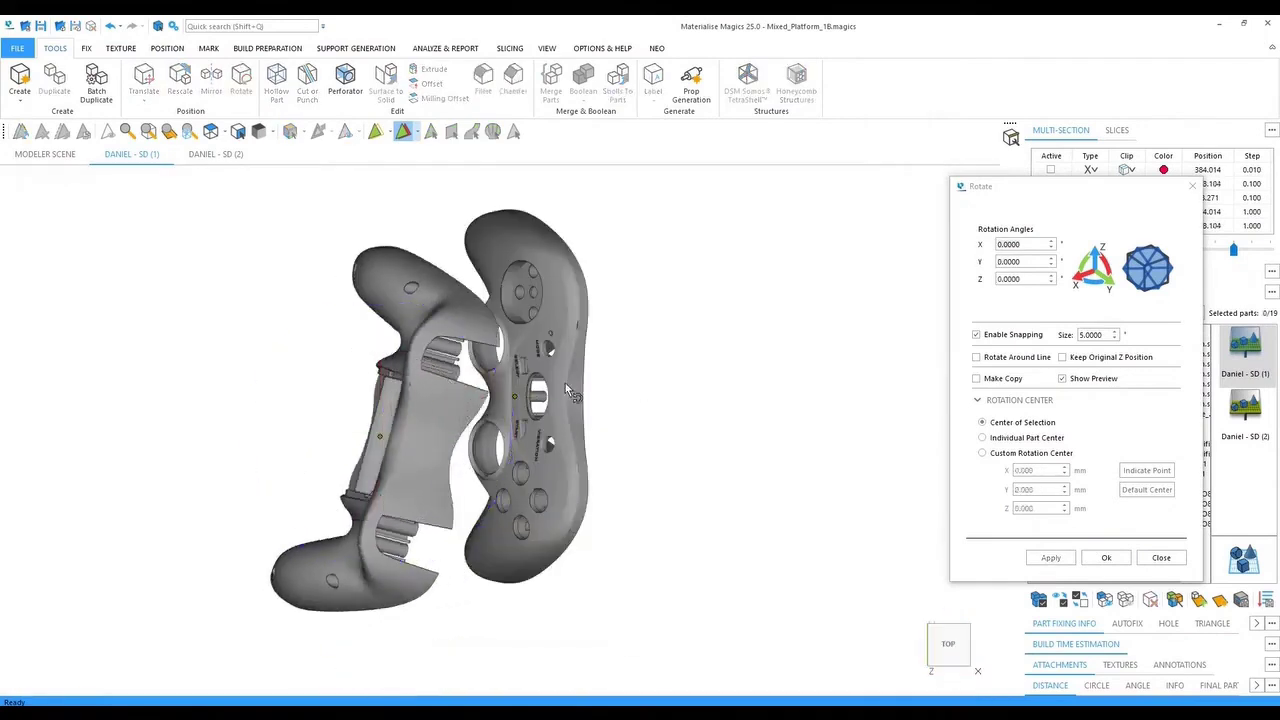
pyautogui.moveTo(632, 337); pyautogui.dragTo(651, 366)
# Step: Move the controller's top half close beside the bottom half, to X 461.414 and Y 269.923 mm
pyautogui.click(144, 80)
pyautogui.moveTo(559, 385); pyautogui.dragTo(567, 430)
pyautogui.click(952, 661)
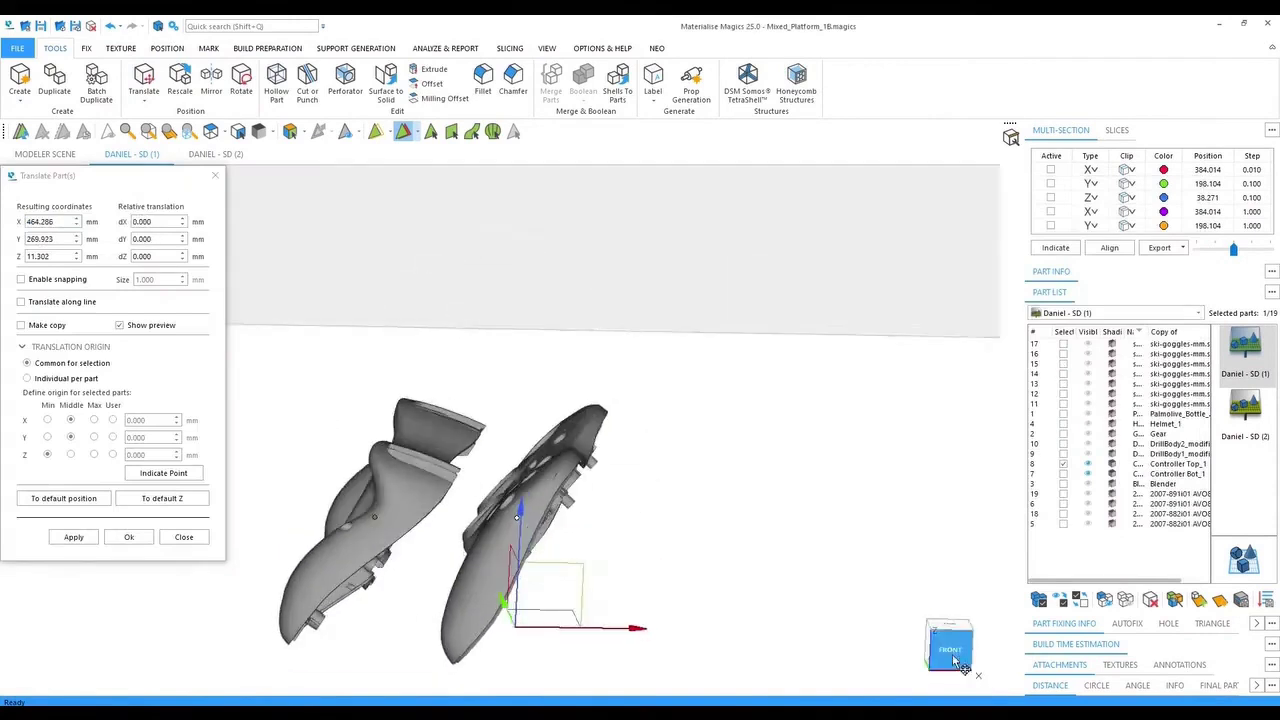
pyautogui.click(947, 629)
pyautogui.moveTo(665, 437); pyautogui.dragTo(663, 437)
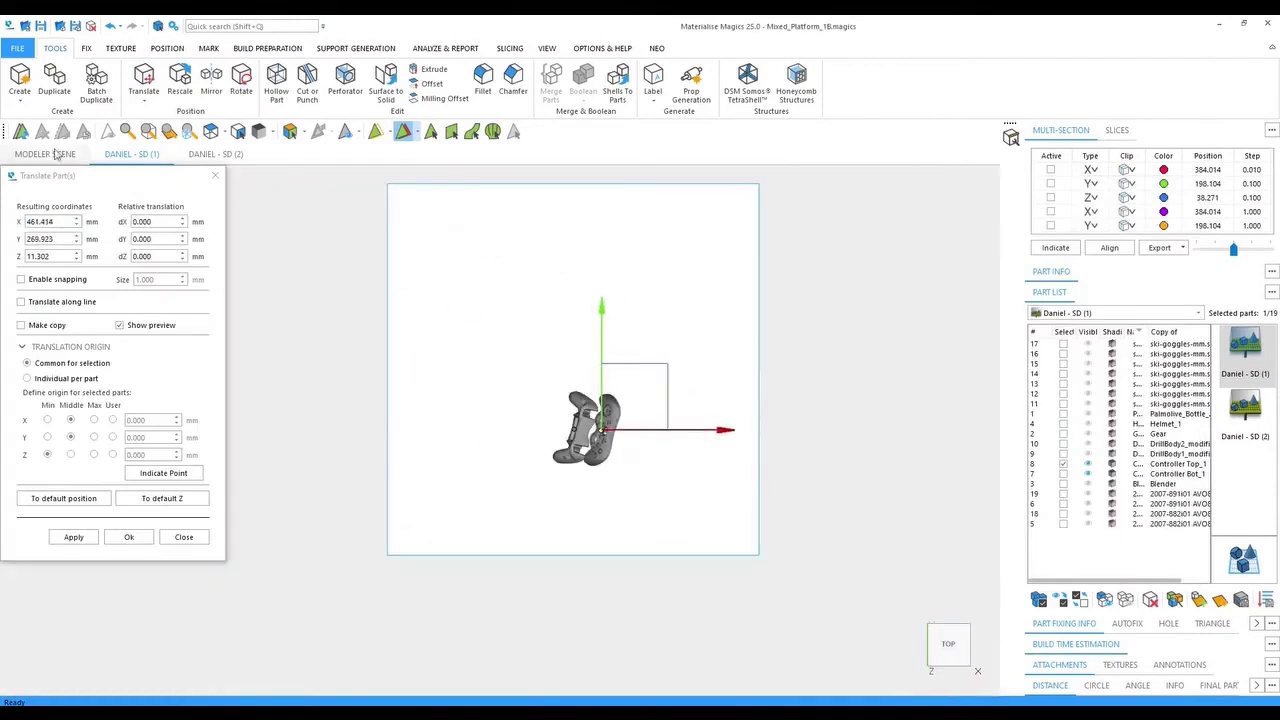
# Step: Duplicate the controller pair to 4 total copies along X with -46 mm spacing
pyautogui.hotkey('ctrl', 'd')
pyautogui.click(1106, 419)
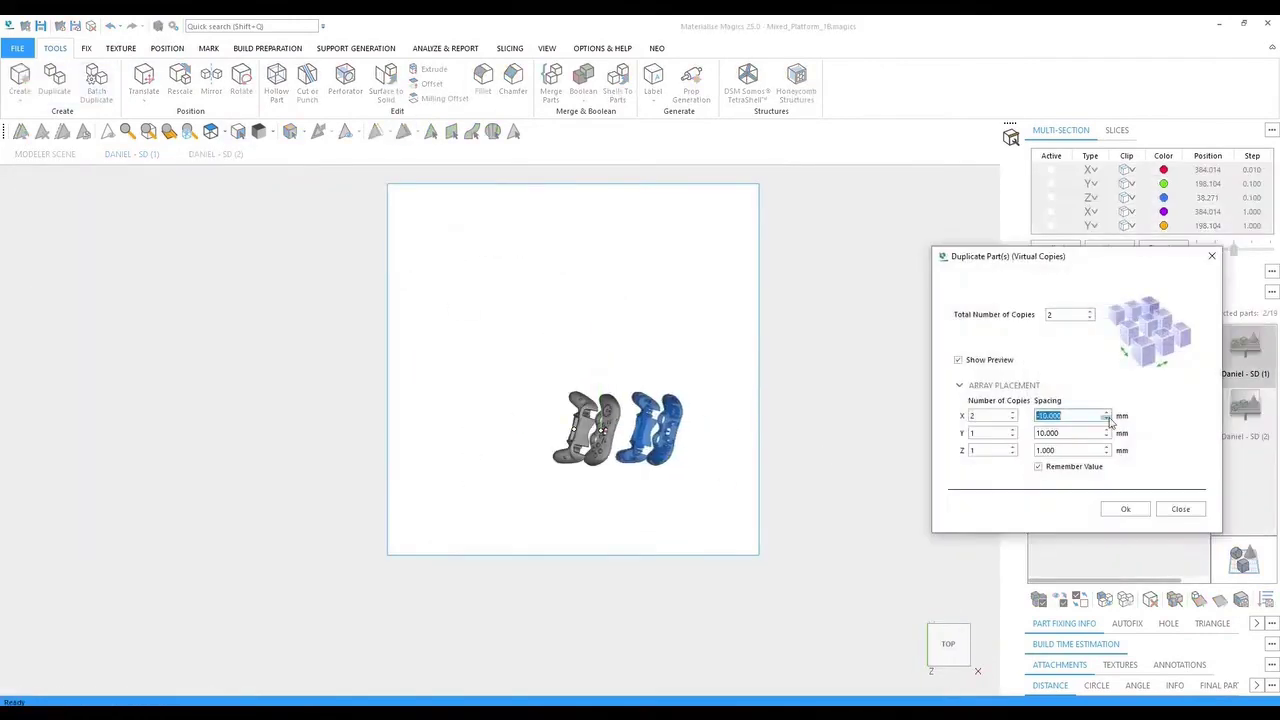
pyautogui.doubleClick(1090, 312)
pyautogui.doubleClick(1012, 413)
pyautogui.click(1107, 420)
pyautogui.scroll(5, 573, 430)
pyautogui.moveTo(573, 450); pyautogui.dragTo(600, 330, button='right')
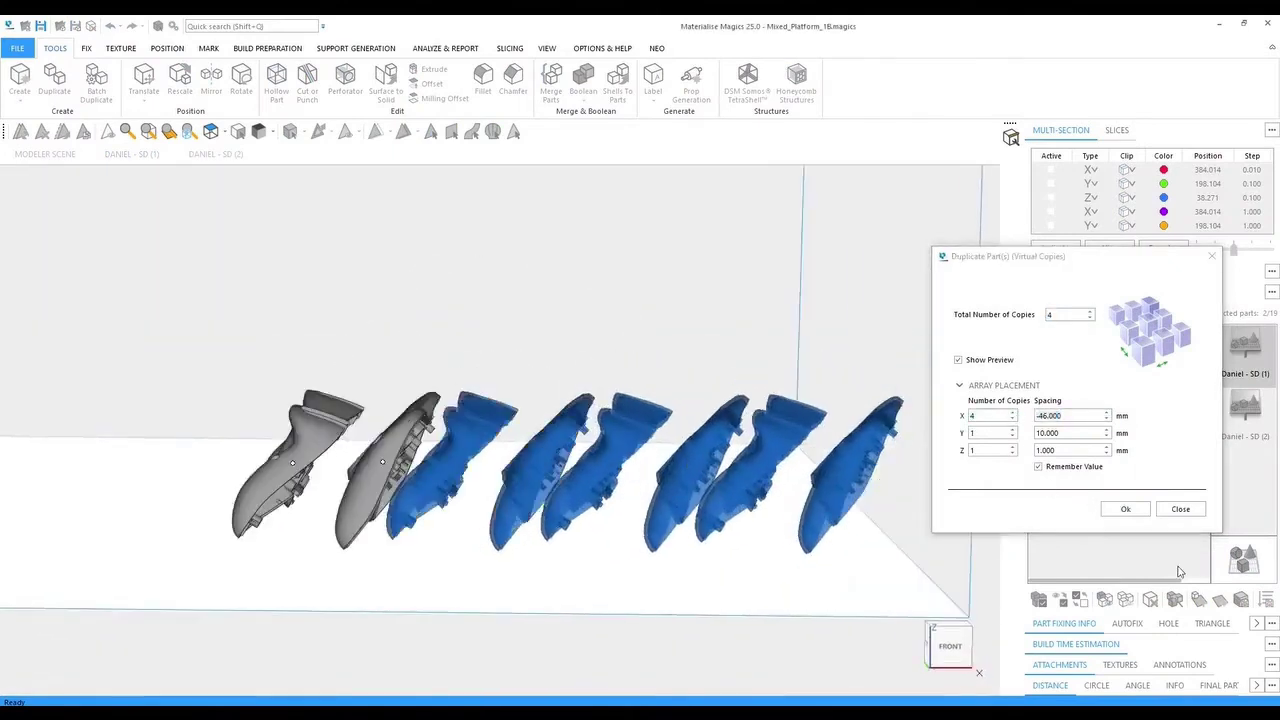
pyautogui.click(1125, 509)
# Step: Show all parts again and reposition the selected parts on the platform in the top view
pyautogui.scroll(-5, 640, 450)
pyautogui.moveTo(640, 400); pyautogui.dragTo(655, 510, button='right')
pyautogui.click(955, 652)
pyautogui.click(1105, 600)
pyautogui.click(144, 79)
pyautogui.moveTo(713, 443); pyautogui.dragTo(778, 416)
# Step: Select the next part to repeat and raise its total number of duplicate copies
pyautogui.scroll(4, 508, 360)
pyautogui.click(575, 395)
pyautogui.scroll(-2, 400, 445)
pyautogui.click(378, 386)
pyautogui.click(55, 84)
pyautogui.click(1090, 318)
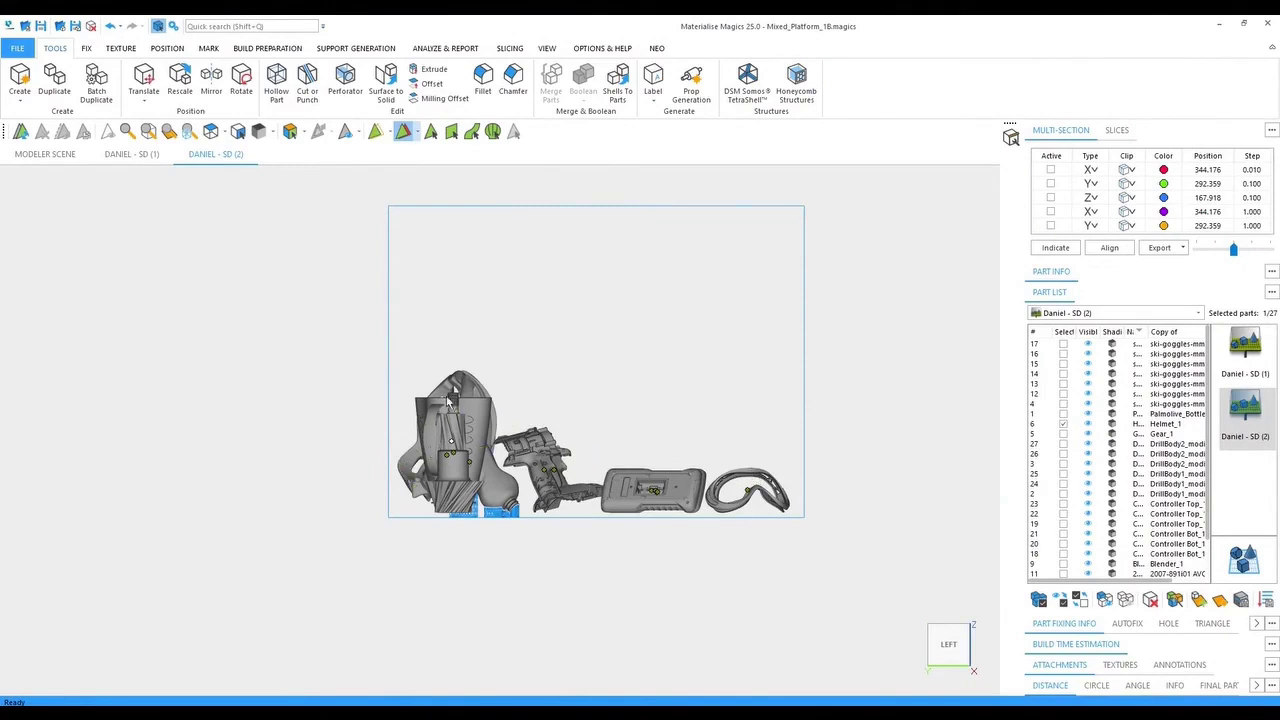
# Step: Check the fully arranged platform from the top and open its platform export settings
pyautogui.moveTo(601, 406); pyautogui.dragTo(457, 460, button='right')
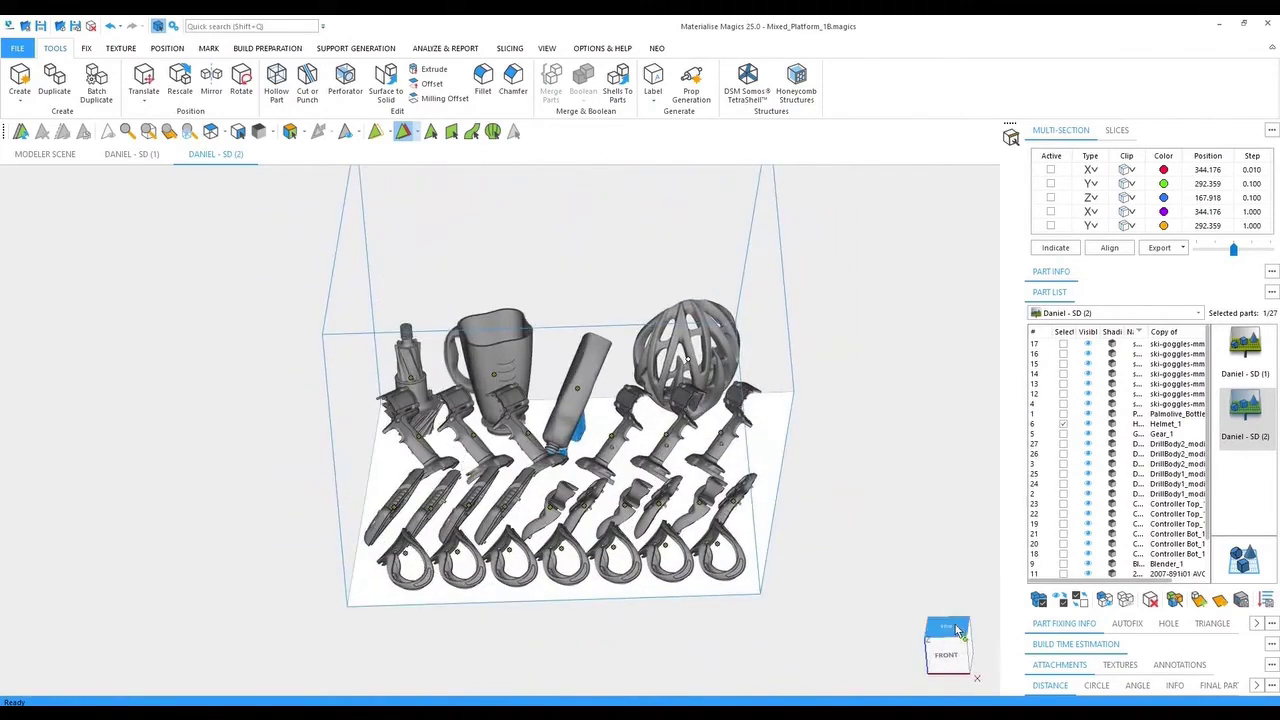
pyautogui.click(955, 631)
pyautogui.moveTo(801, 503); pyautogui.dragTo(788, 480, button='middle')
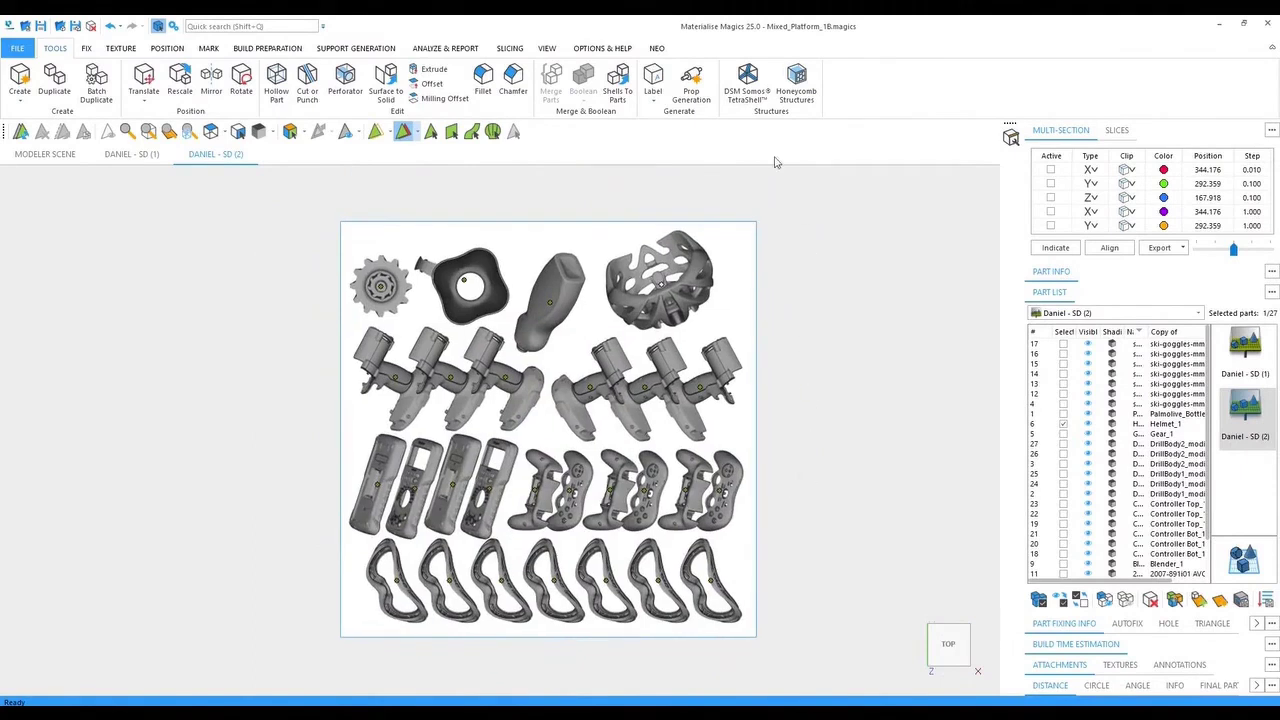
pyautogui.click(657, 48)
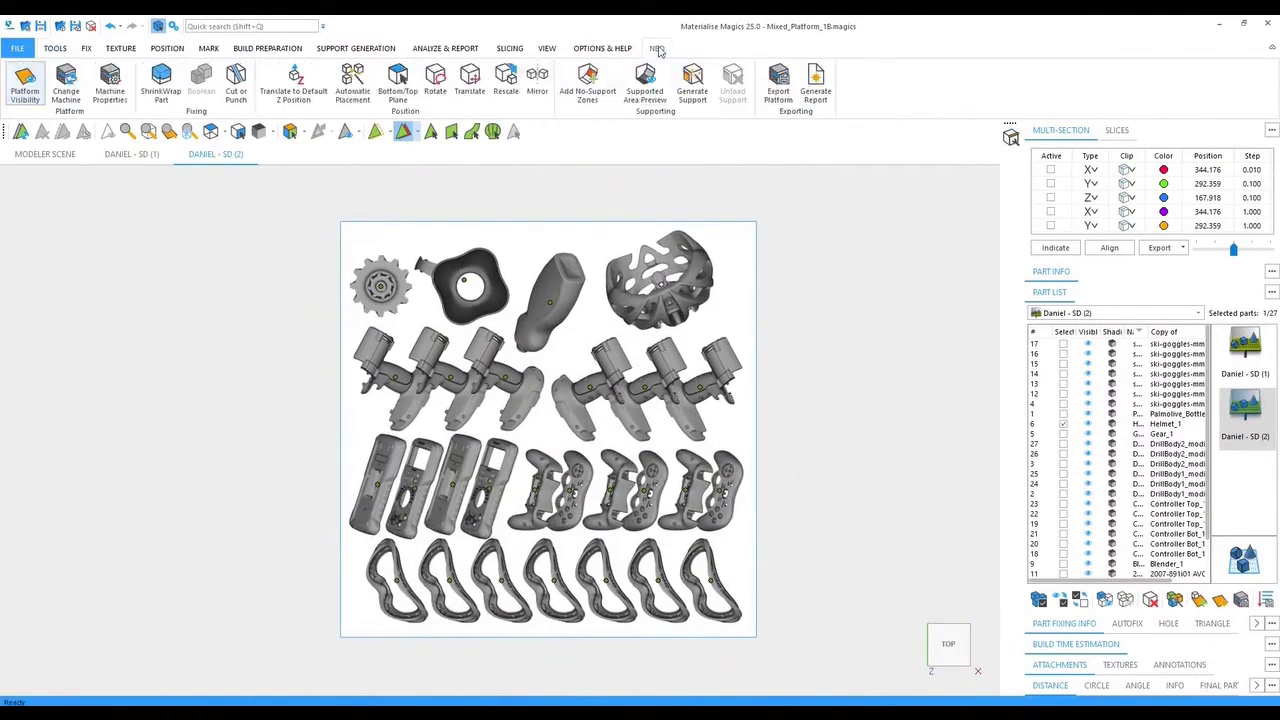
pyautogui.click(779, 92)
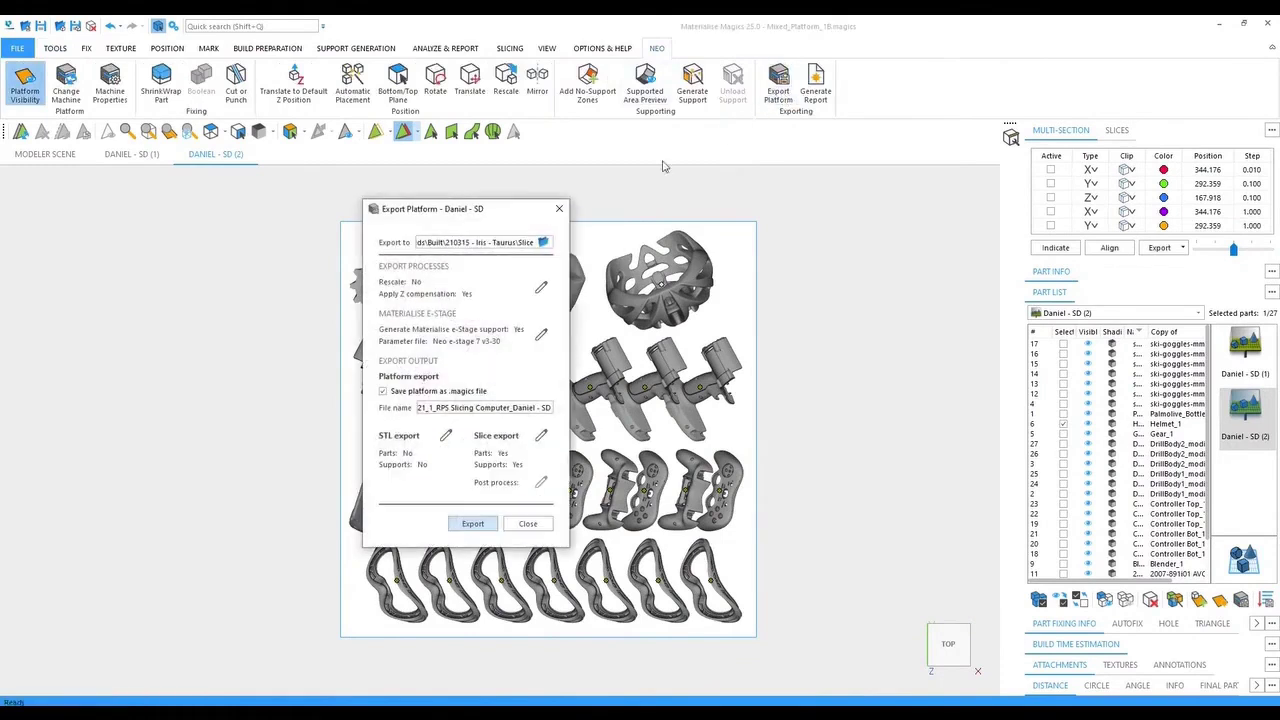
# Step: Set the export destination to the Slice folder inside Mixed Platform and export the platform
pyautogui.click(543, 242)
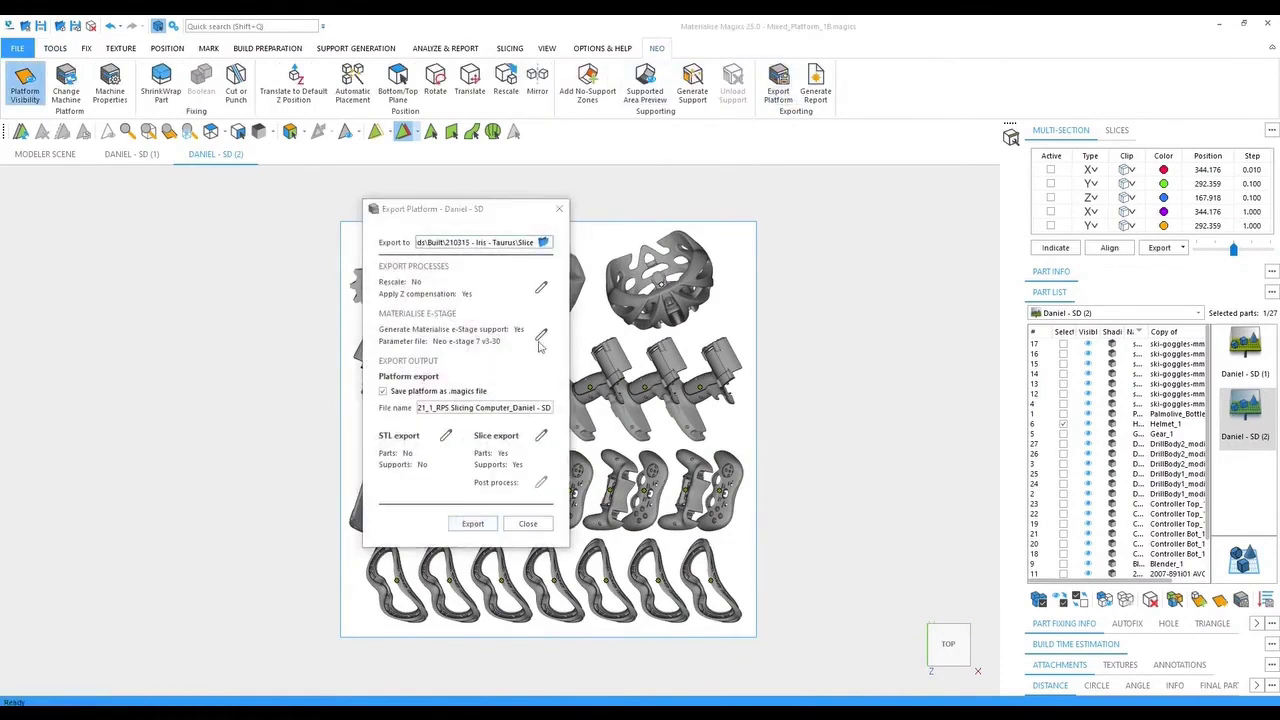
pyautogui.scroll(2, 295, 343)
pyautogui.scroll(2, 295, 343)
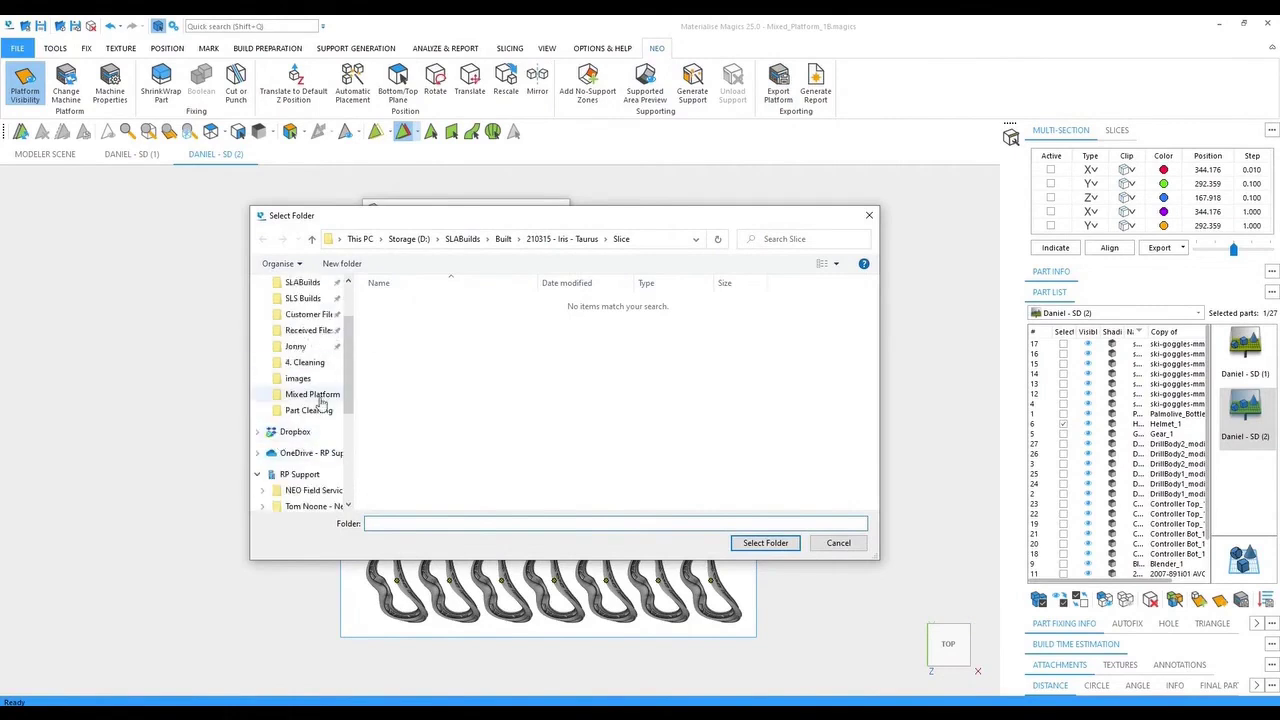
pyautogui.click(313, 396)
pyautogui.doubleClick(440, 301)
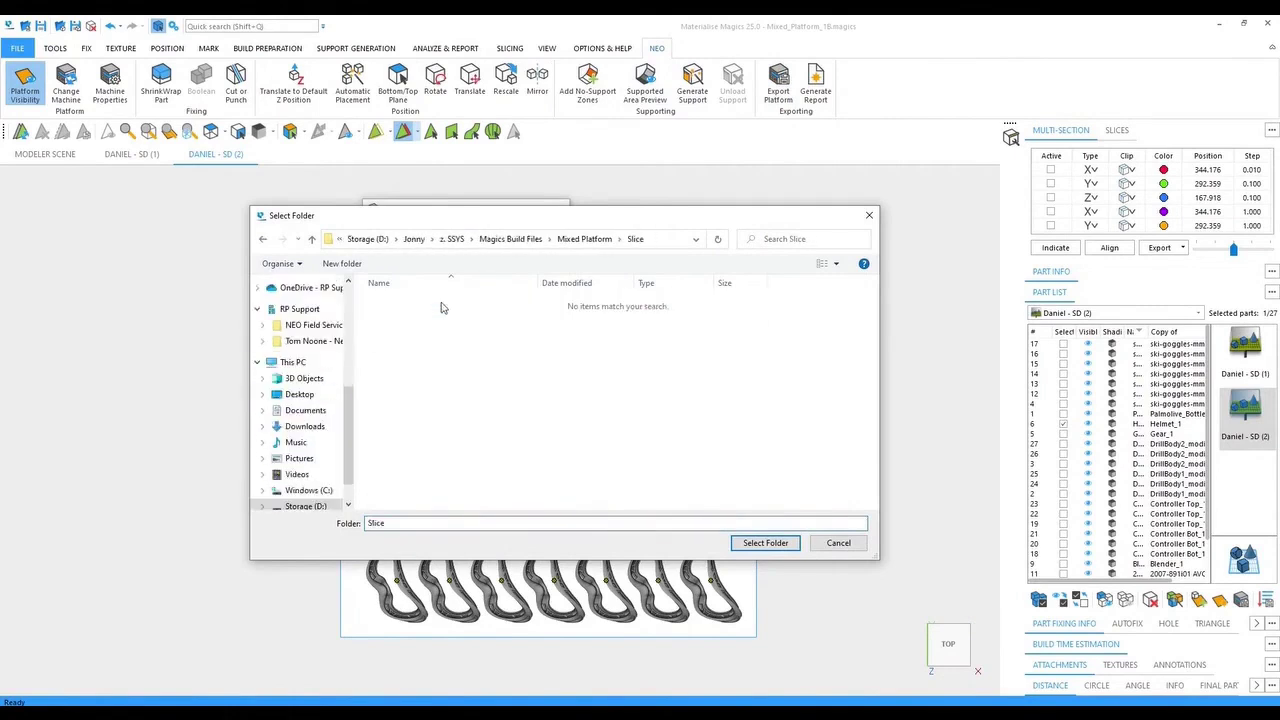
pyautogui.click(771, 546)
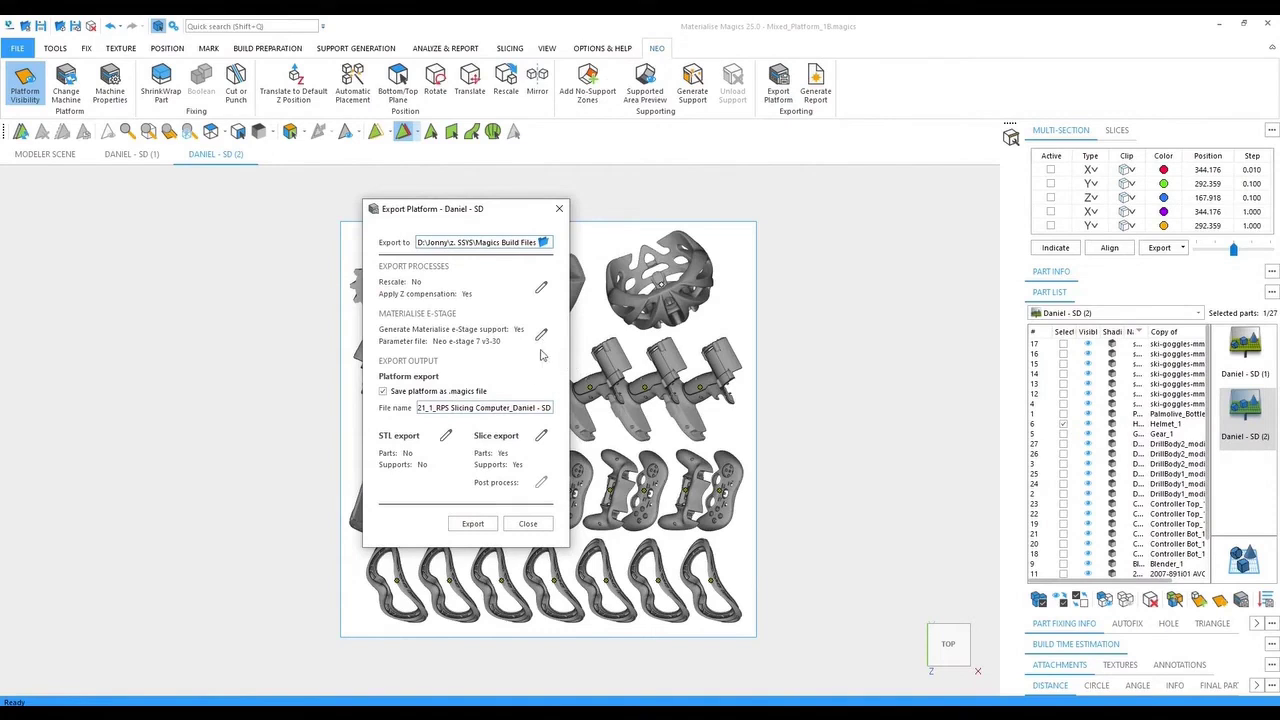
pyautogui.click(489, 525)
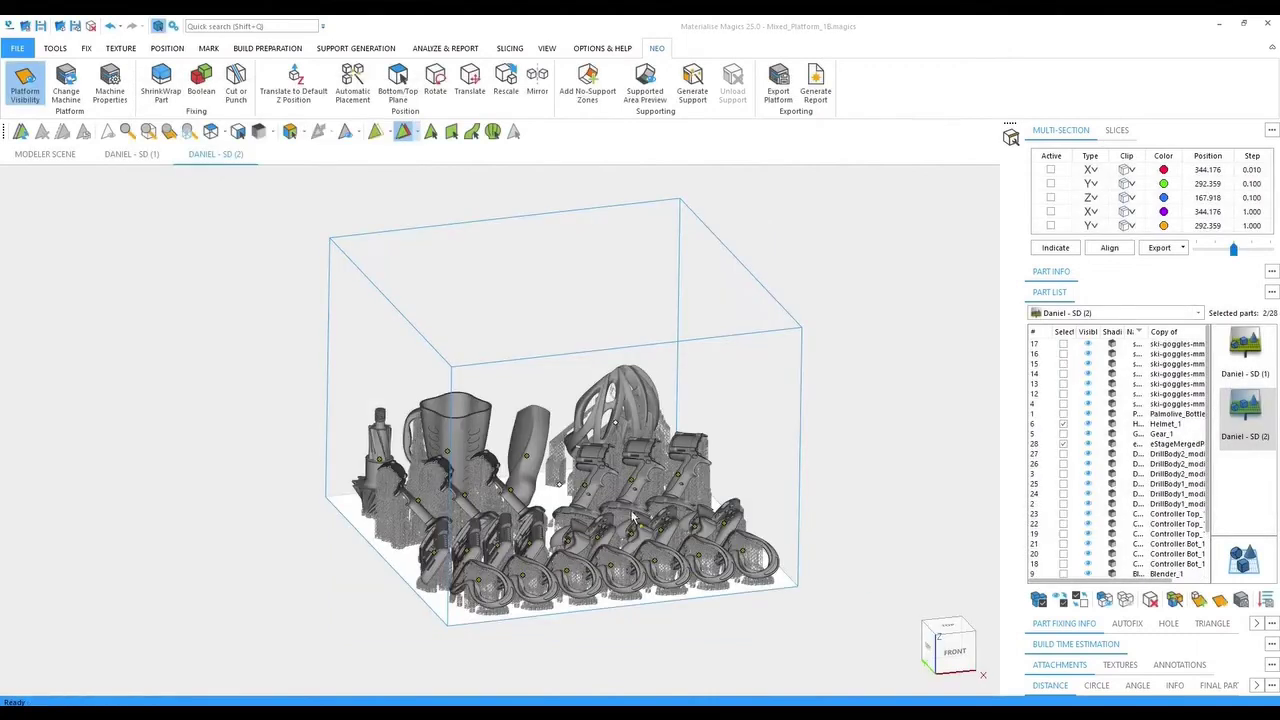
# Step: Examine the generated supports under the parts from close up and across the whole platform
pyautogui.moveTo(608, 509)
pyautogui.mouseDown(button='right')
pyautogui.moveTo(645, 458)
pyautogui.moveTo(630, 505)
pyautogui.mouseUp(button='right')
pyautogui.scroll(5, 428, 567)
pyautogui.moveTo(291, 621); pyautogui.dragTo(345, 573, button='middle')
pyautogui.scroll(8, 649, 466)
pyautogui.moveTo(631, 509); pyautogui.dragTo(604, 503, button='middle')
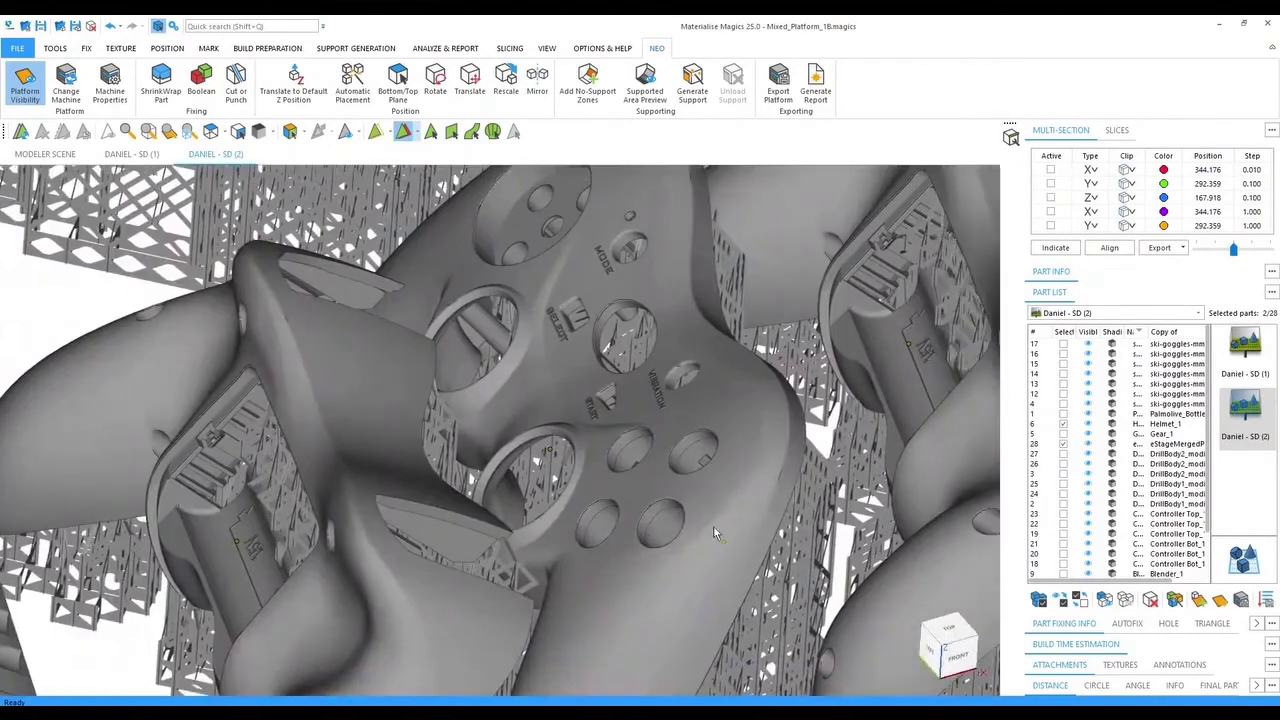
pyautogui.scroll(-10, 674, 526)
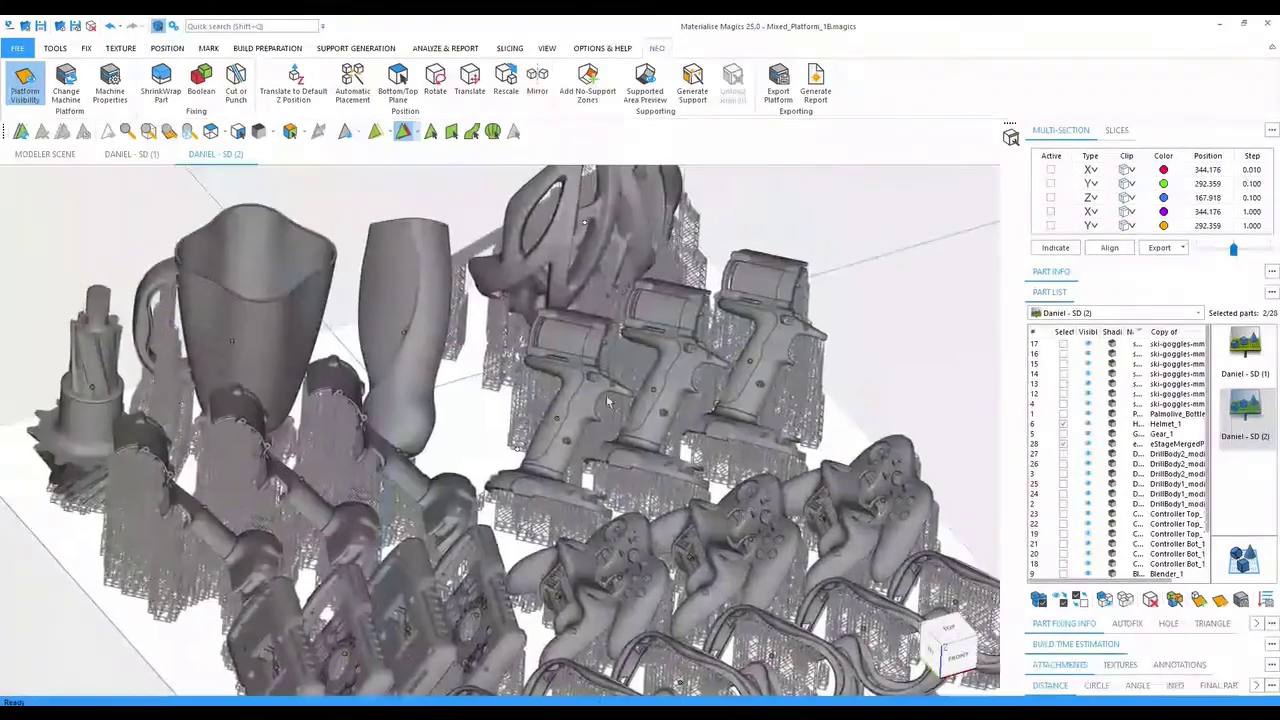
pyautogui.scroll(3, 608, 402)
pyautogui.moveTo(509, 471); pyautogui.dragTo(360, 411, button='right')
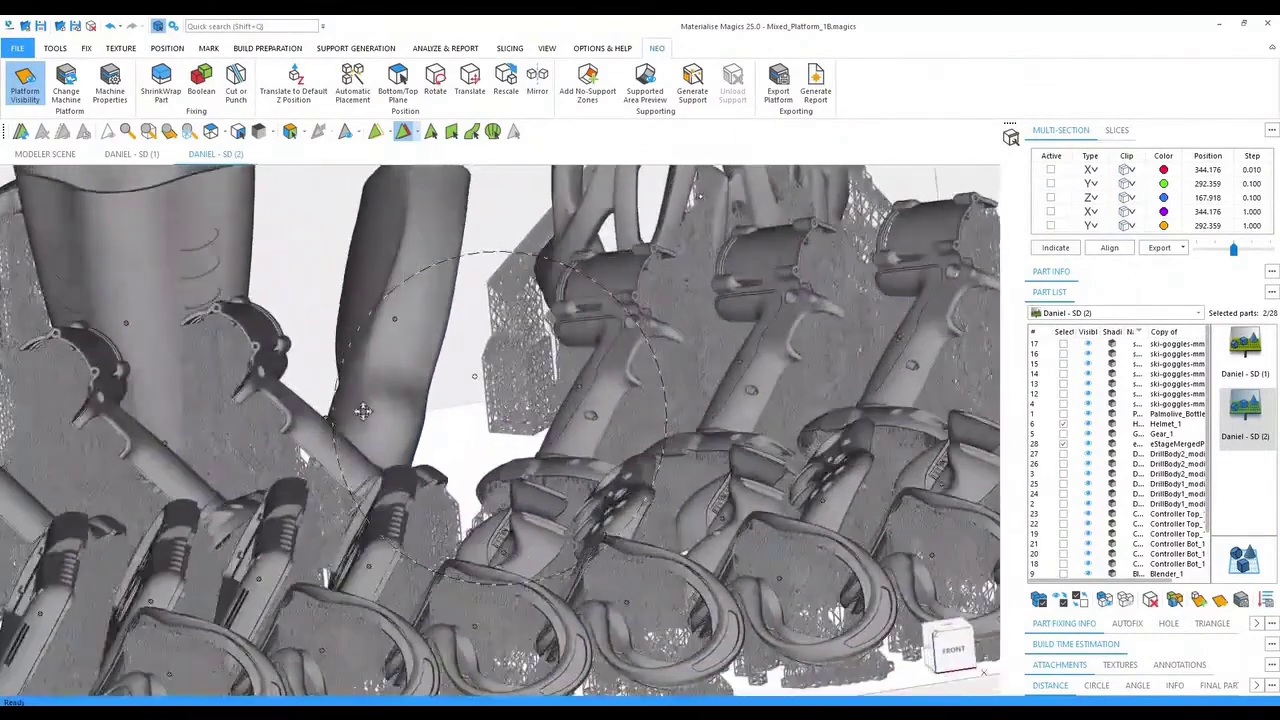
pyautogui.scroll(-5, 362, 412)
pyautogui.moveTo(824, 478); pyautogui.dragTo(822, 448, button='right')
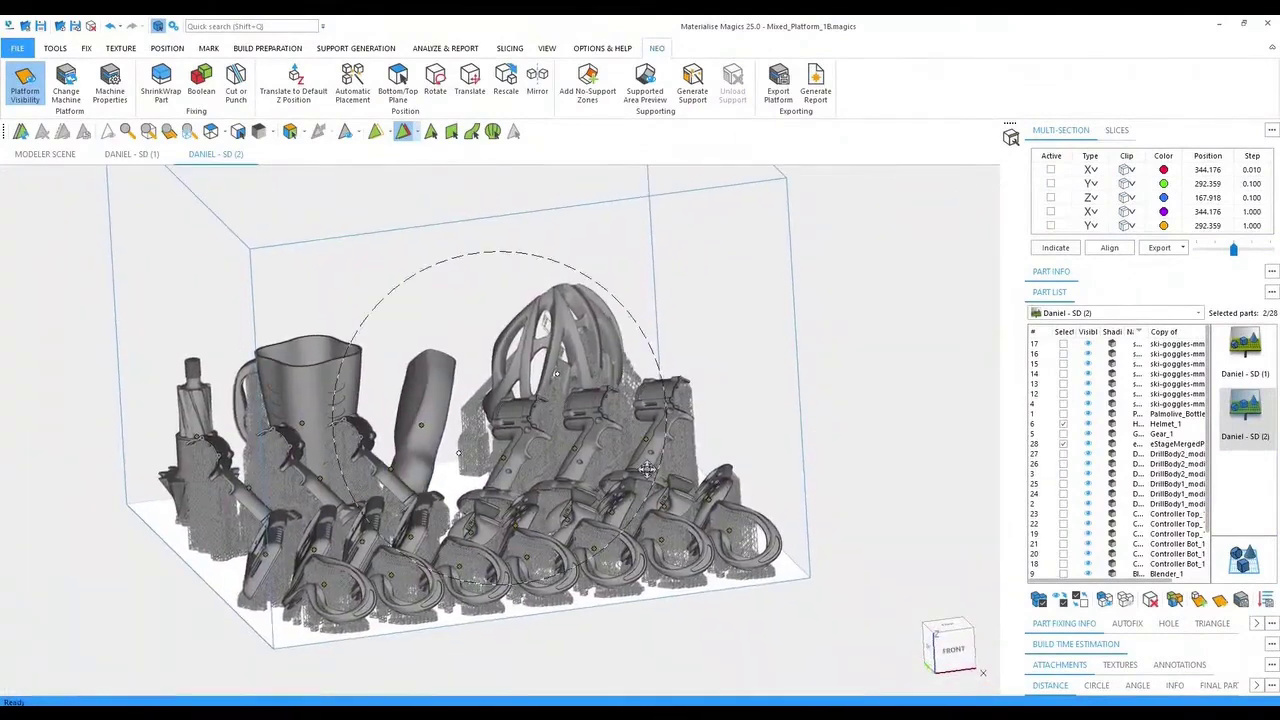
pyautogui.moveTo(634, 470); pyautogui.dragTo(654, 470, button='right')
# Step: Switch to File Explorer and open the Slice folder inside Mixed Platform
pyautogui.click(507, 714)
pyautogui.click(560, 688)
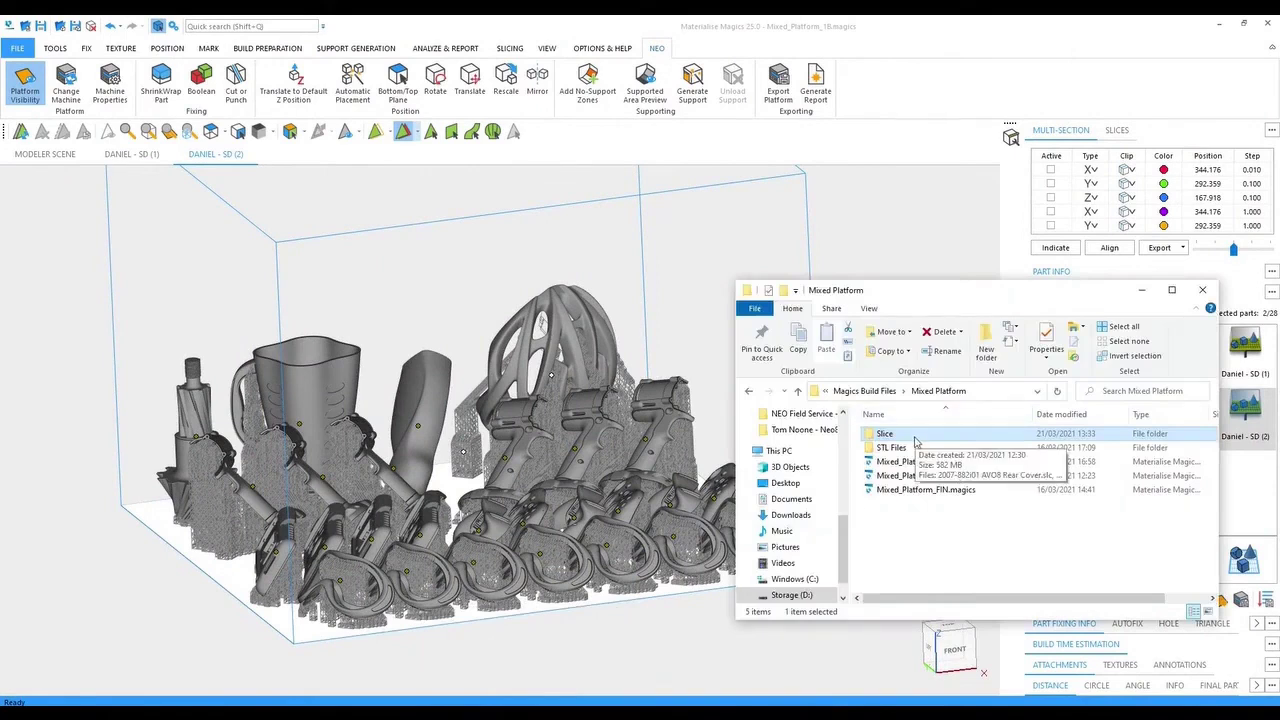
pyautogui.doubleClick(941, 441)
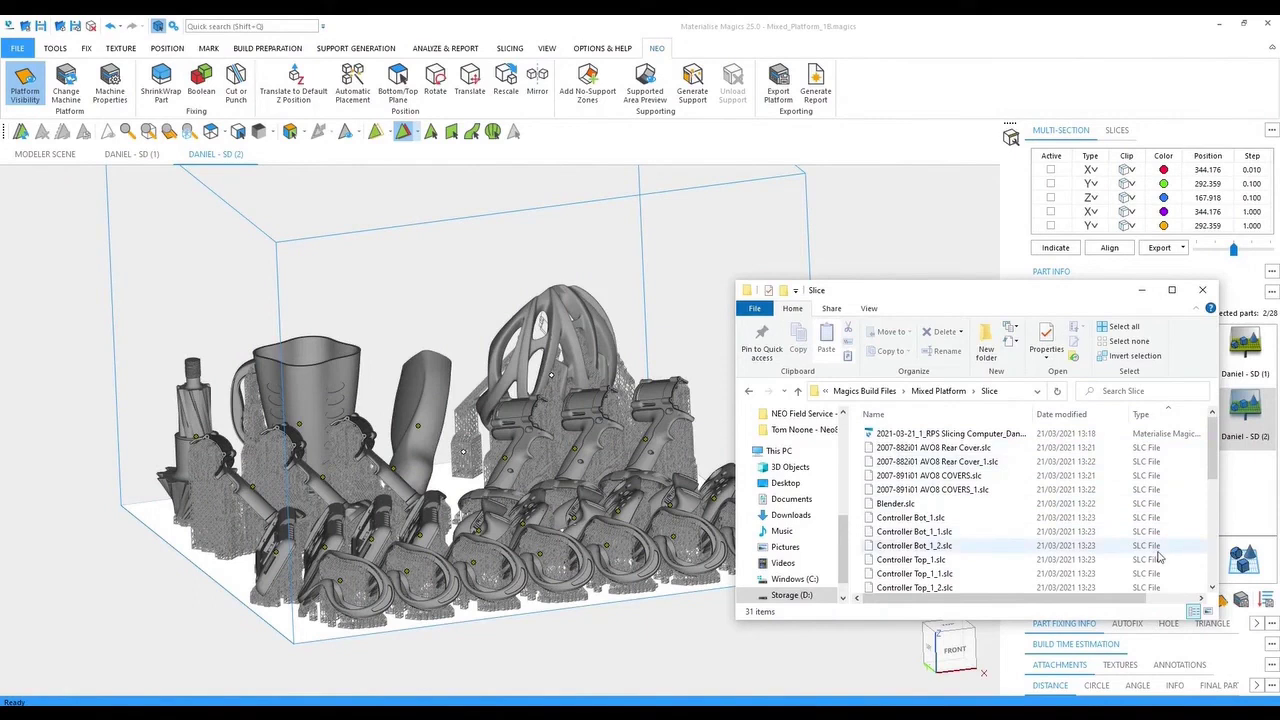
# Step: Compress all the exported SLC files into a zip archive named MixedPlatform_Neo800
pyautogui.click(898, 450)
pyautogui.scroll(-7, 981, 522)
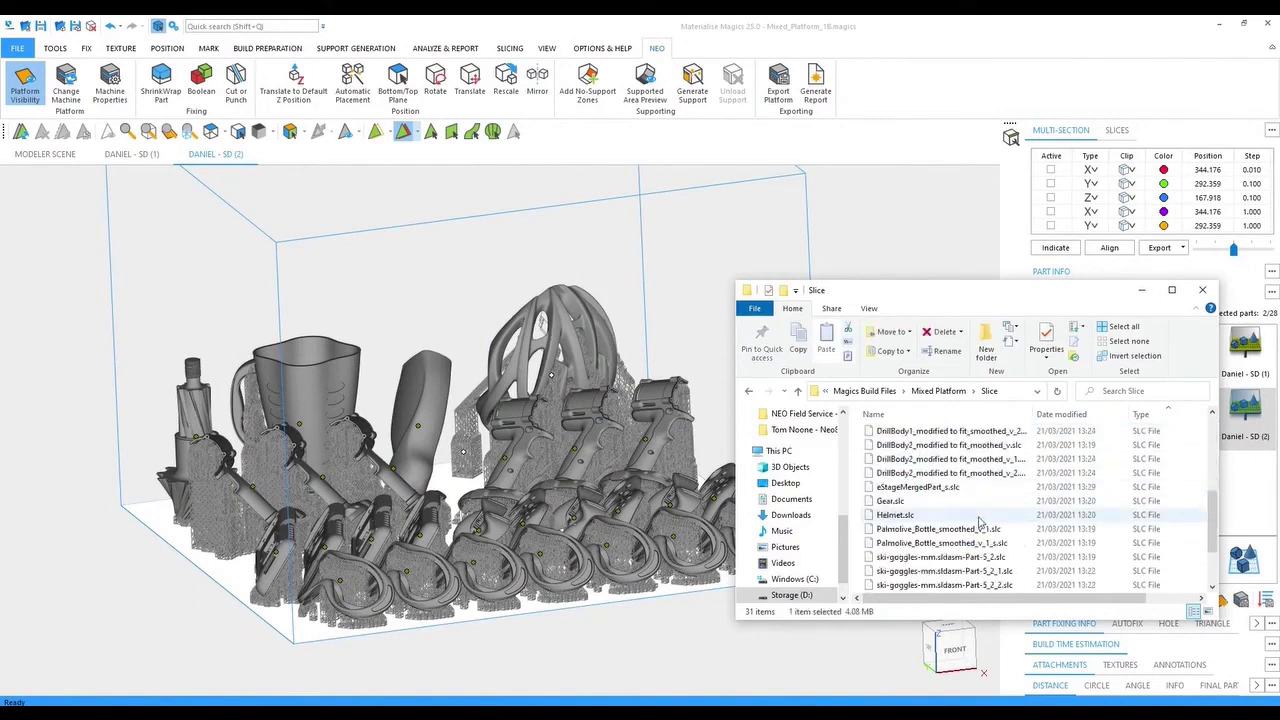
pyautogui.scroll(1, 980, 522)
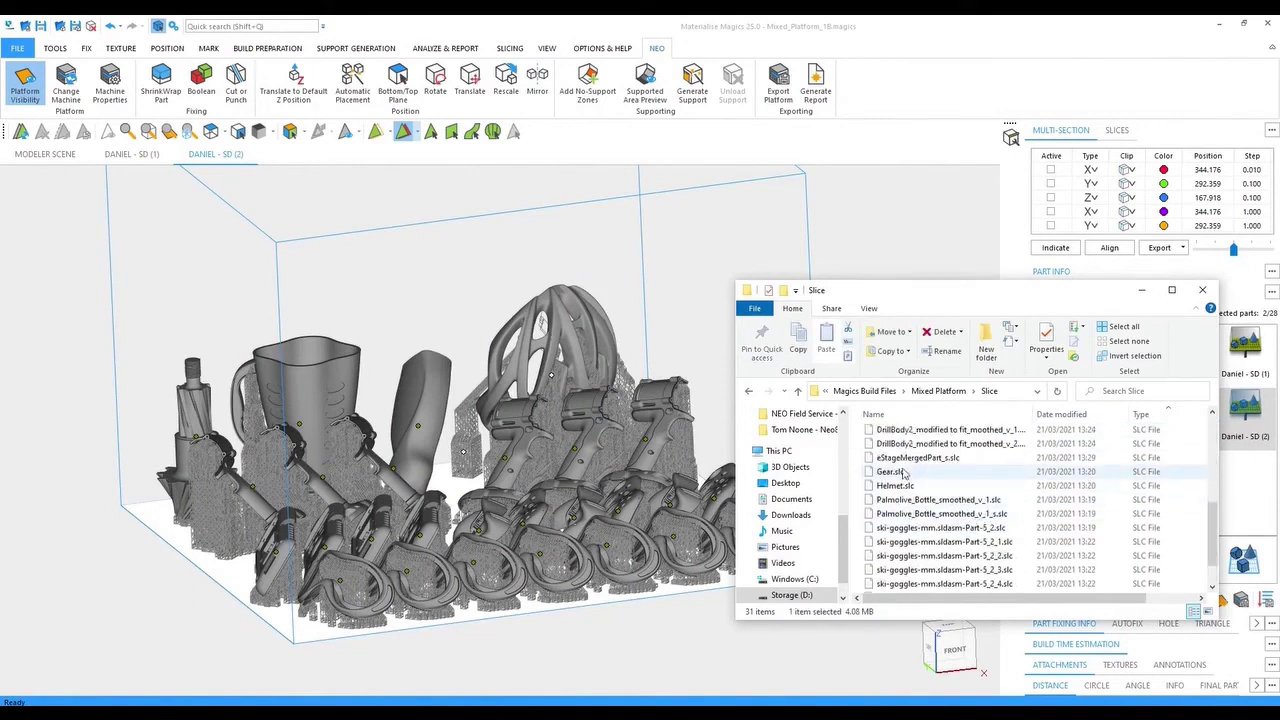
pyautogui.scroll(-1, 932, 520)
pyautogui.keyDown('shift'); pyautogui.click(937, 572); pyautogui.keyUp('shift')
pyautogui.rightClick(940, 545)
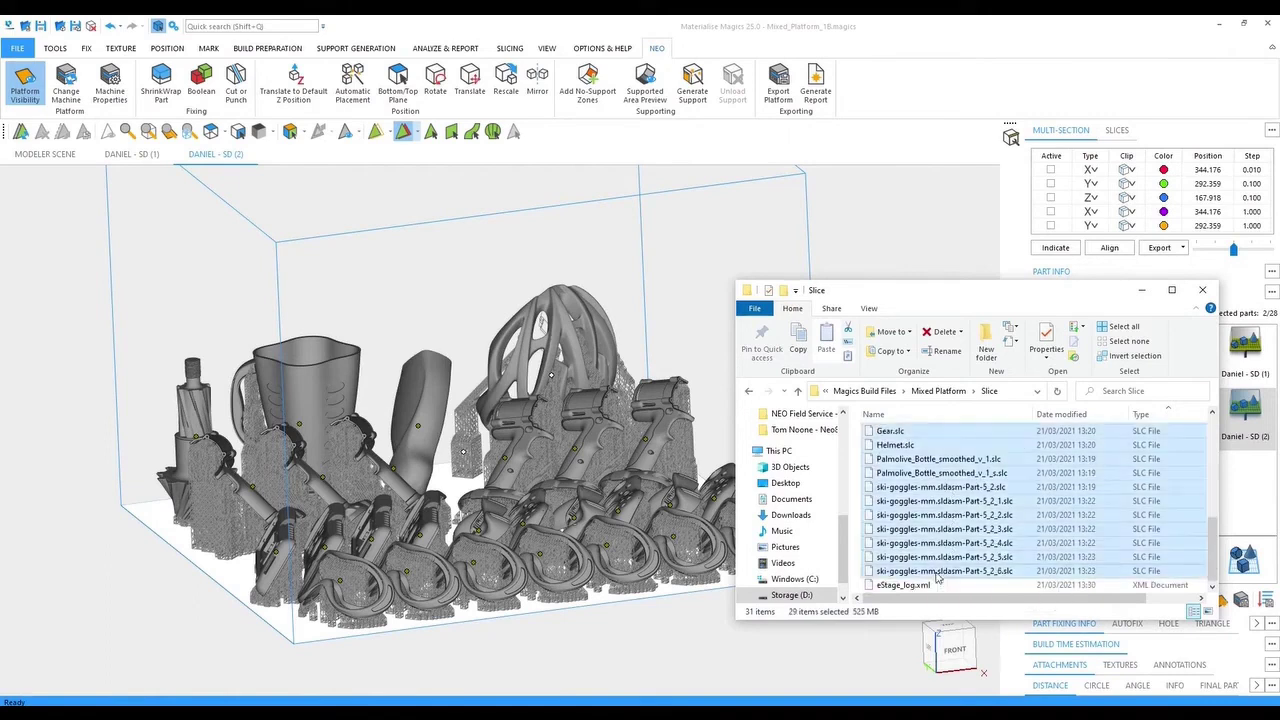
pyautogui.moveTo(1034, 436)
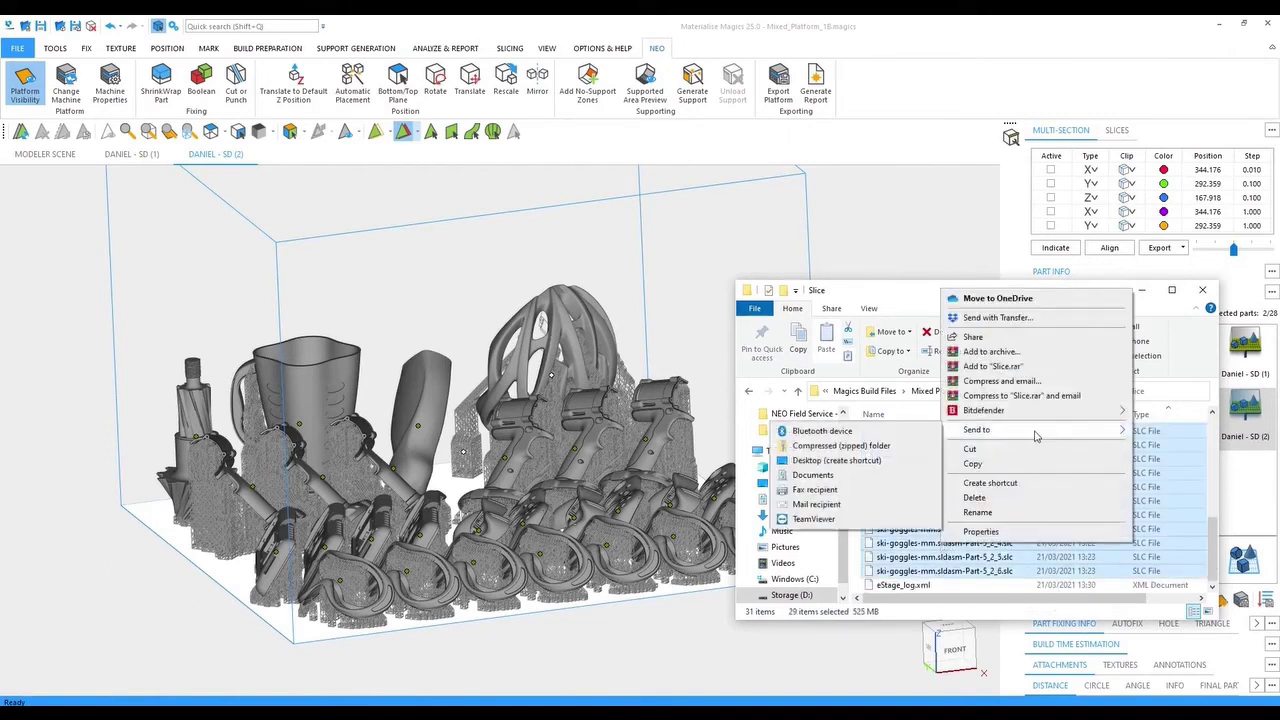
pyautogui.click(841, 445)
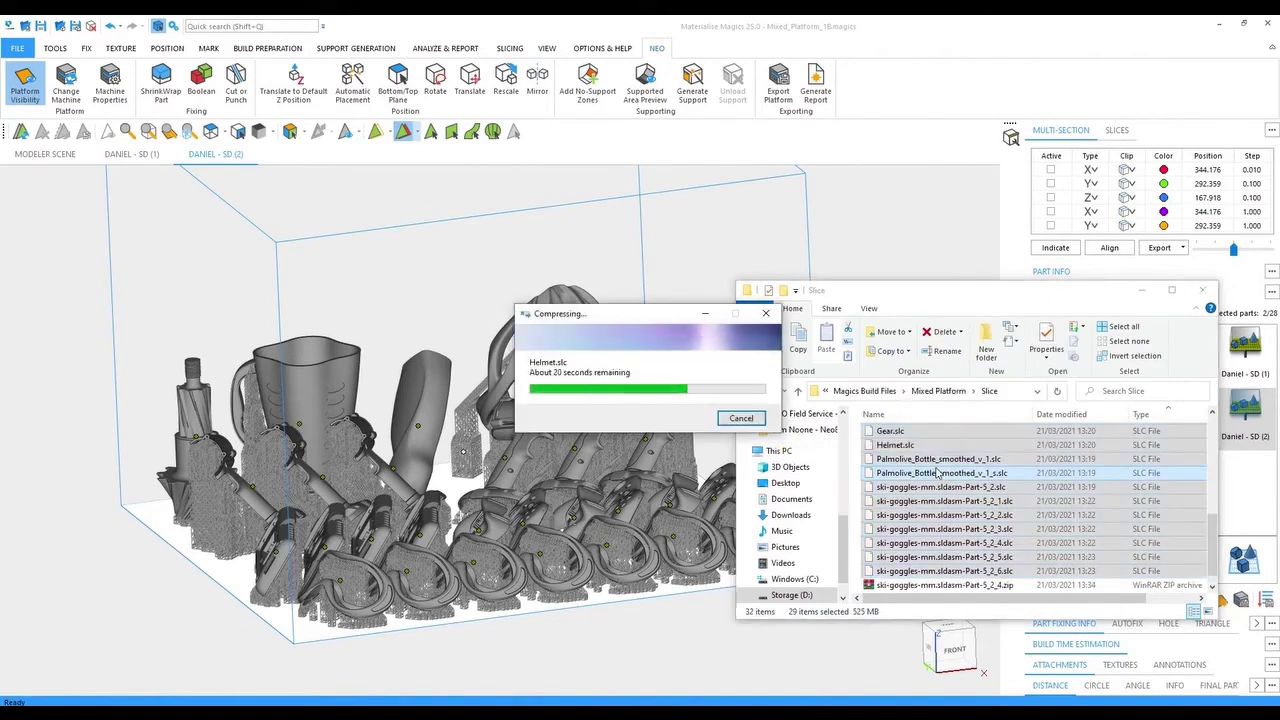
pyautogui.write('MixedPlatform_Neo800')
pyautogui.click(1004, 570)
# Step: Copy MixedPlatform_Neo800.zip into the BuildFiles folder of TitaniumAssistant
pyautogui.rightClick(954, 587)
pyautogui.click(985, 507)
pyautogui.click(495, 709)
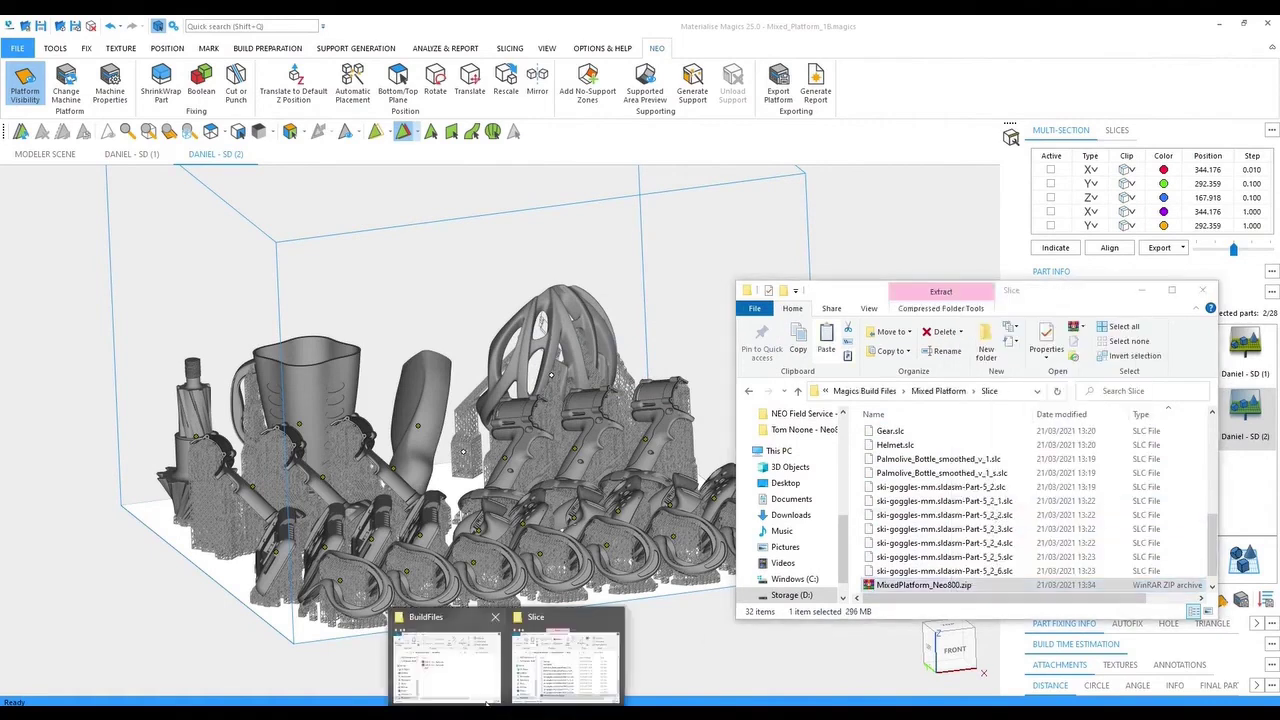
pyautogui.click(460, 670)
pyautogui.rightClick(307, 526)
pyautogui.click(335, 406)
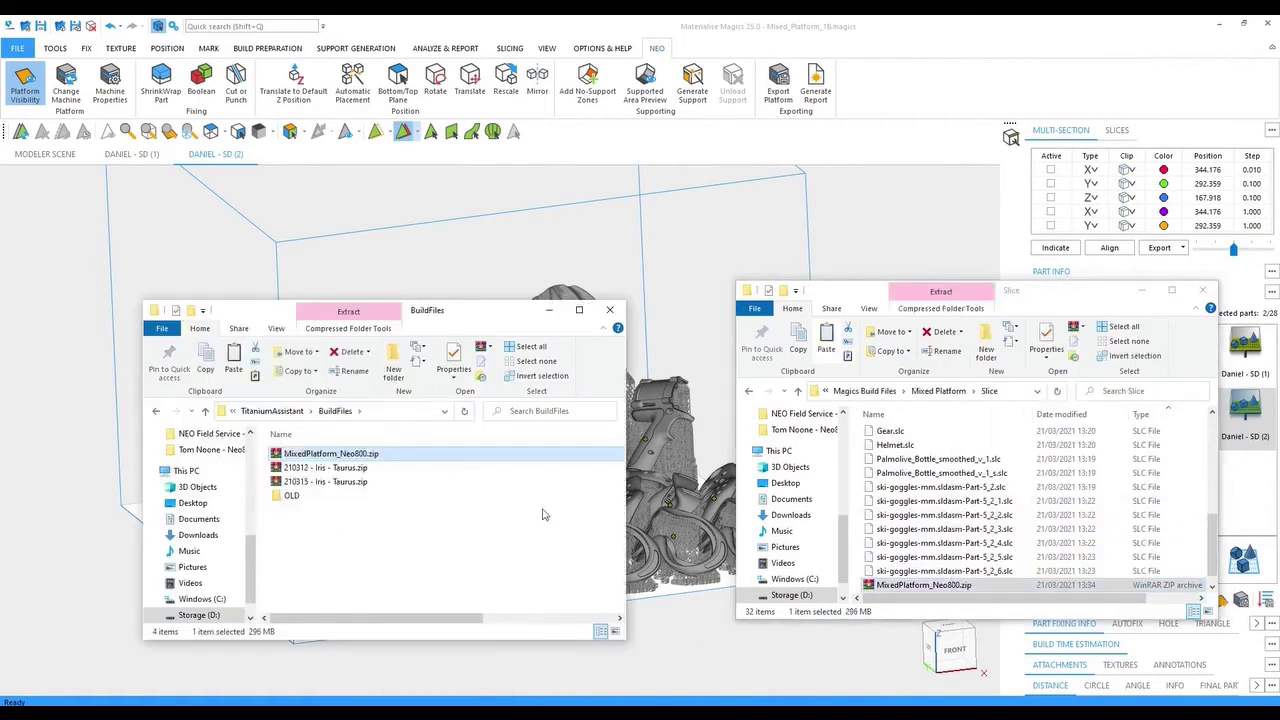
pyautogui.click(547, 313)
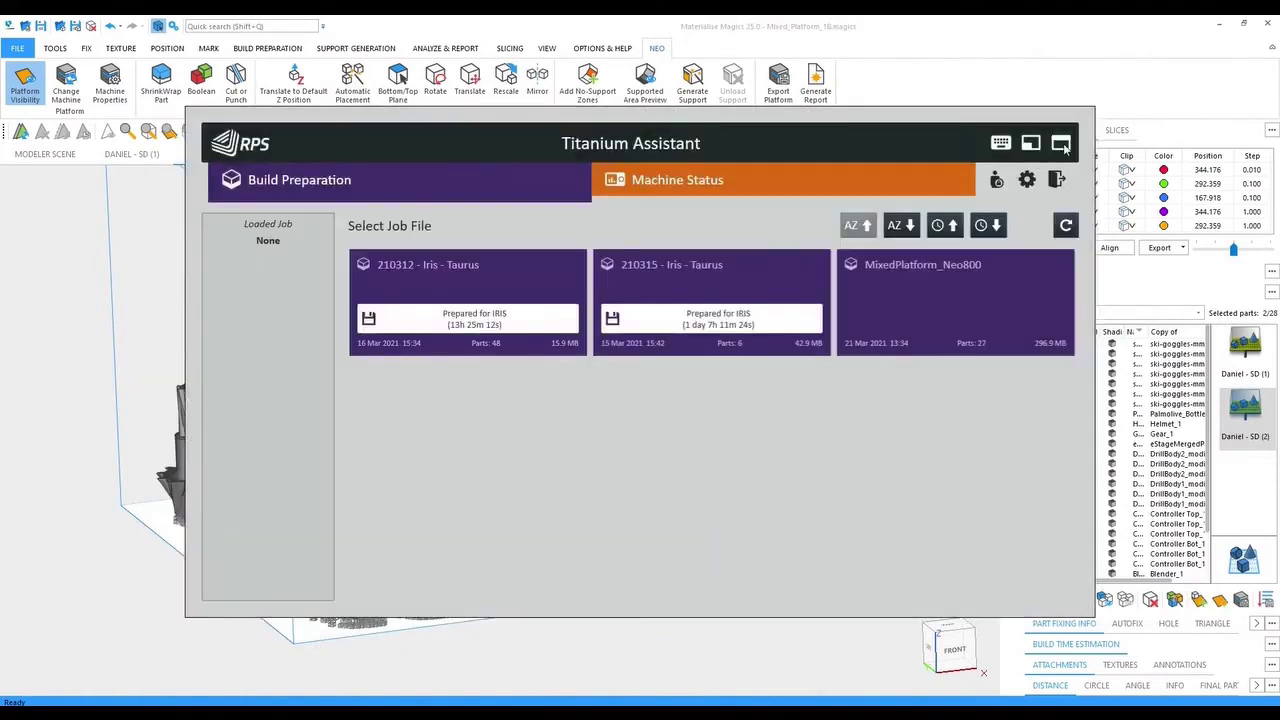
# Step: Maximize Titanium Assistant and load the MixedPlatform_Neo800 job with DANIEL (Watershed) as the target machine
pyautogui.click(1061, 144)
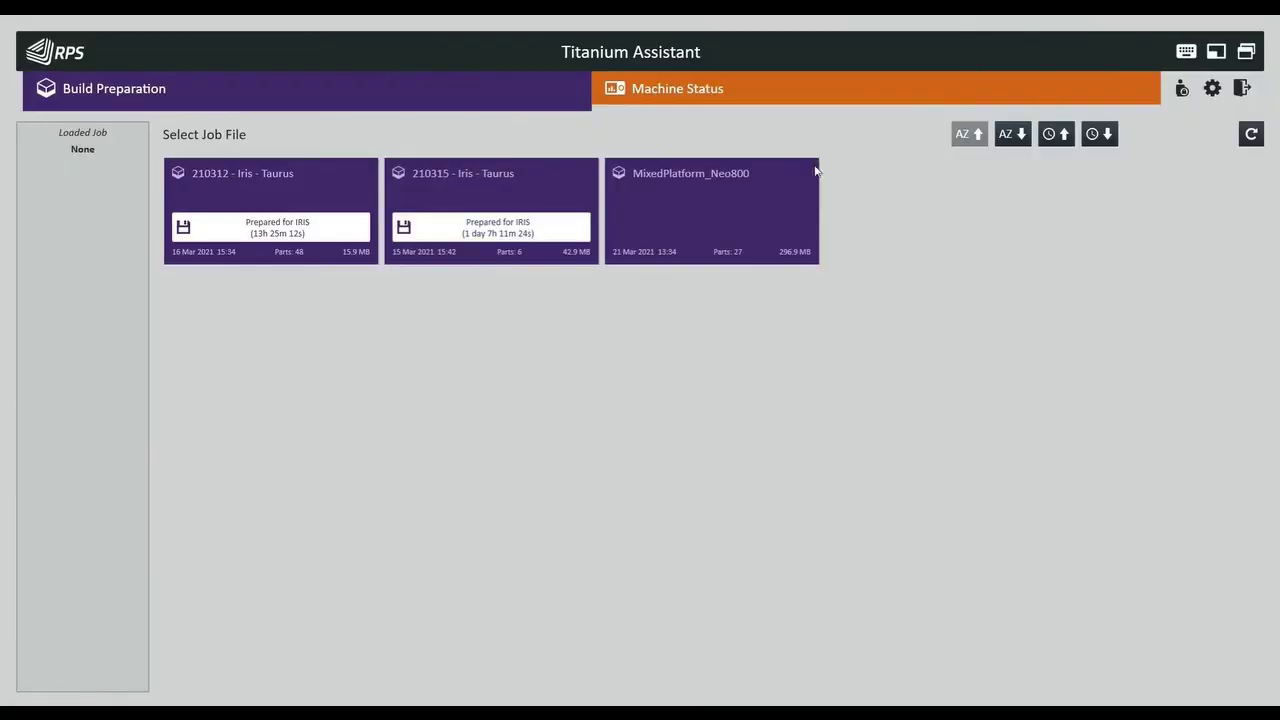
pyautogui.click(715, 211)
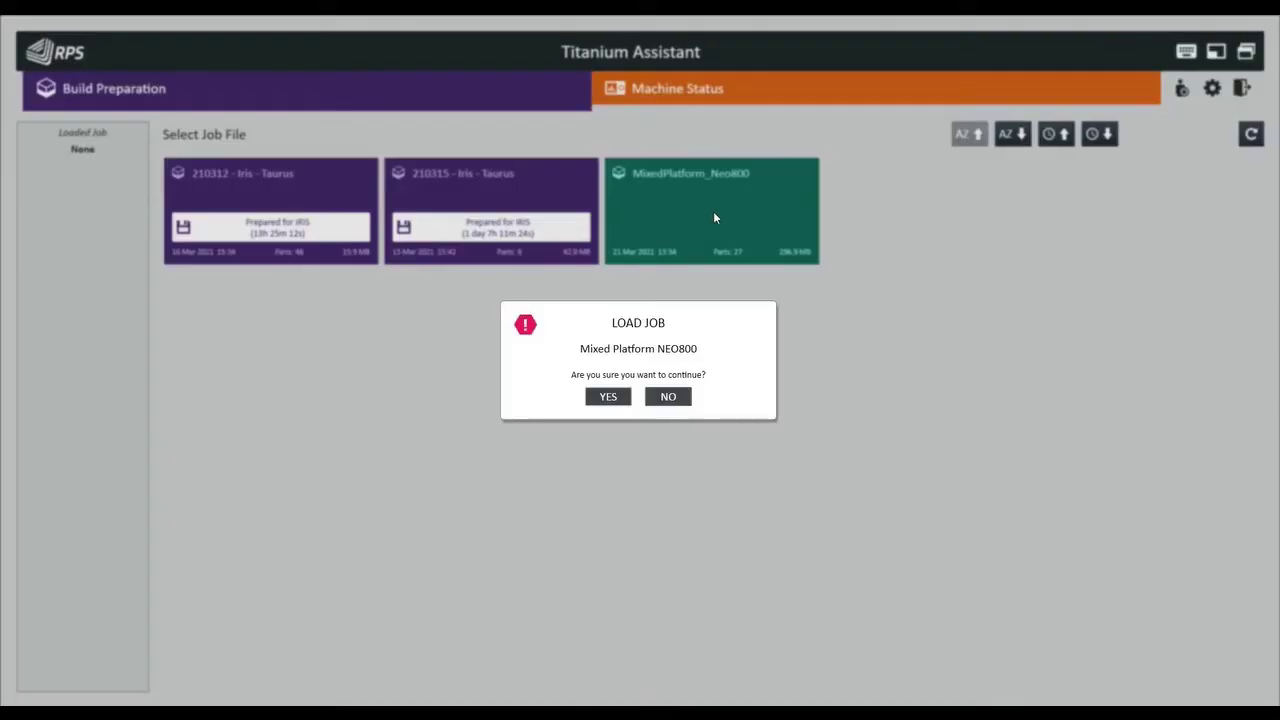
pyautogui.click(624, 400)
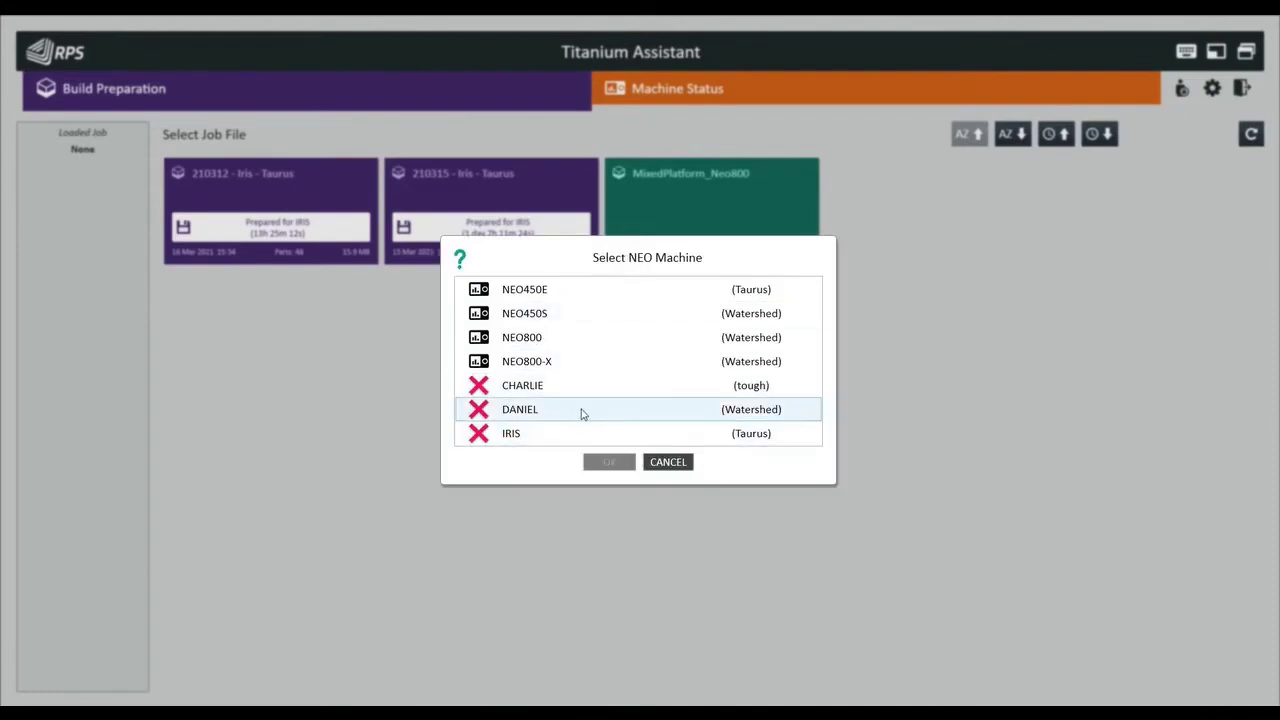
pyautogui.click(583, 411)
pyautogui.click(610, 463)
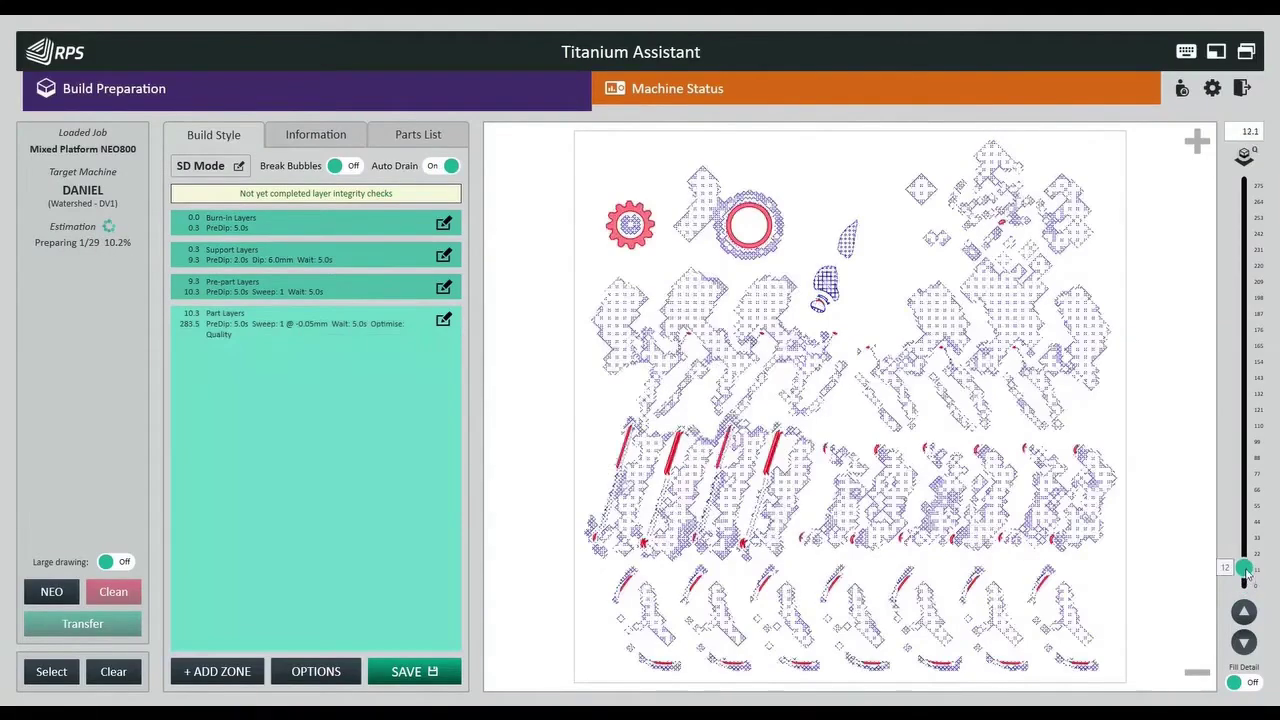
# Step: Preview the job's slices at heights of about 97 mm and 177 mm, and return to the base layer
pyautogui.moveTo(1247, 572); pyautogui.dragTo(1254, 455)
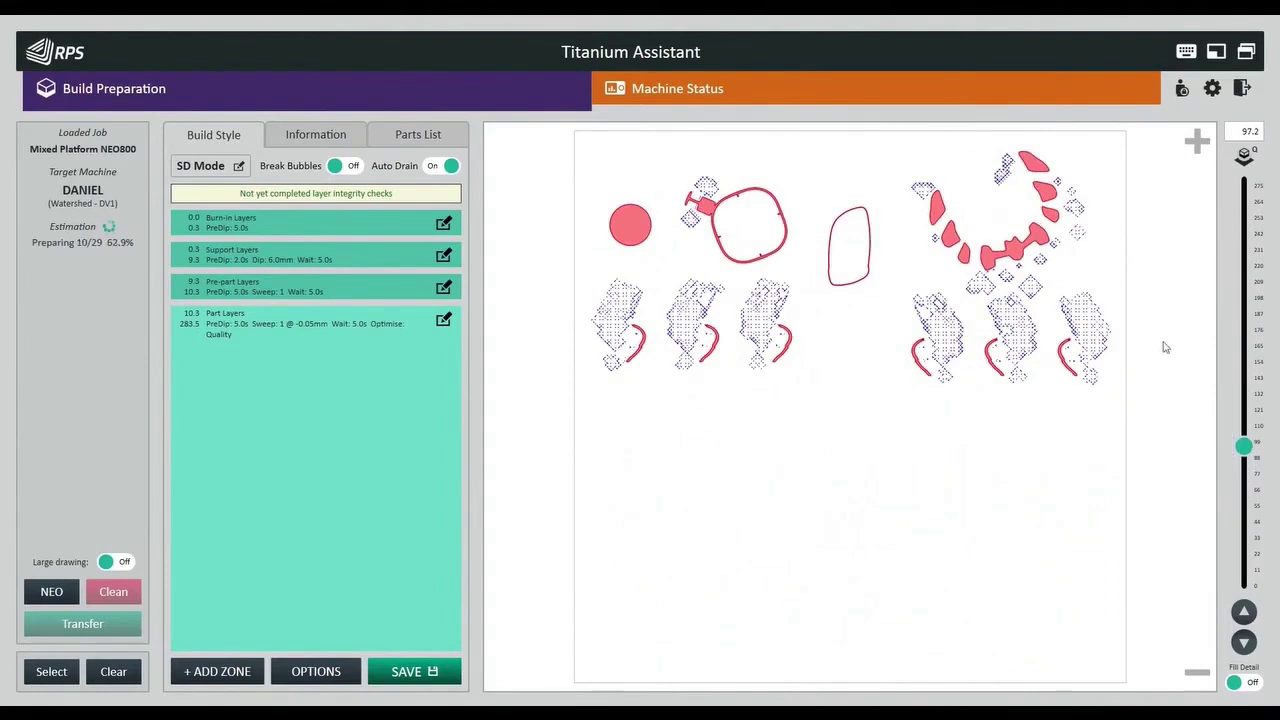
pyautogui.moveTo(1248, 455); pyautogui.dragTo(1262, 339)
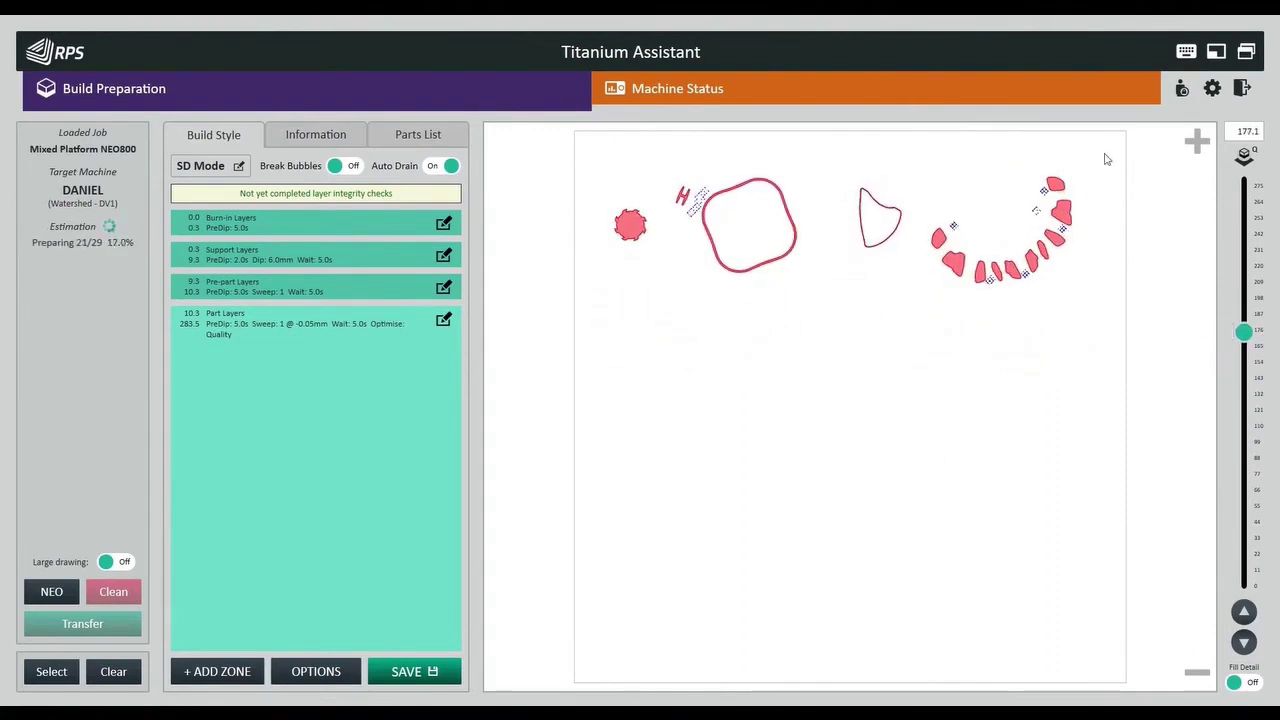
pyautogui.moveTo(1249, 341)
pyautogui.mouseDown()
pyautogui.moveTo(1263, 203)
pyautogui.moveTo(1244, 585)
pyautogui.mouseUp()
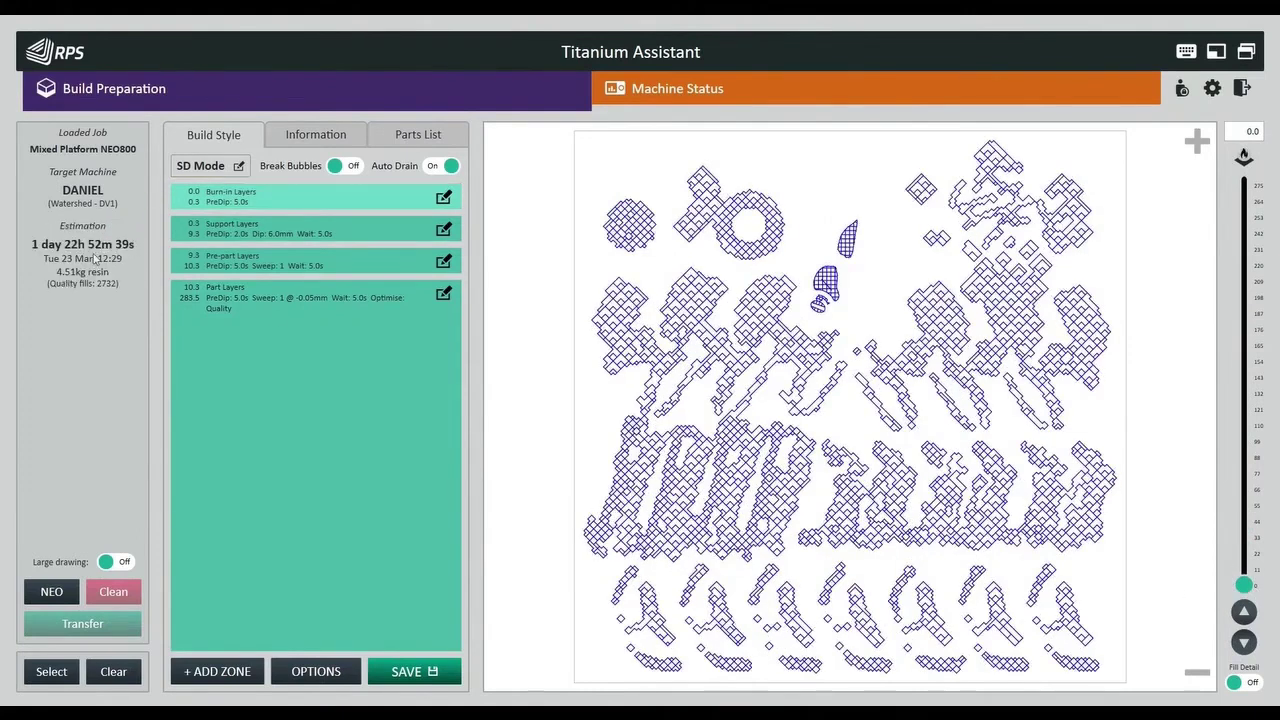
# Step: Set the Part Layers sweep velocity to 30 mm/s
pyautogui.click(443, 295)
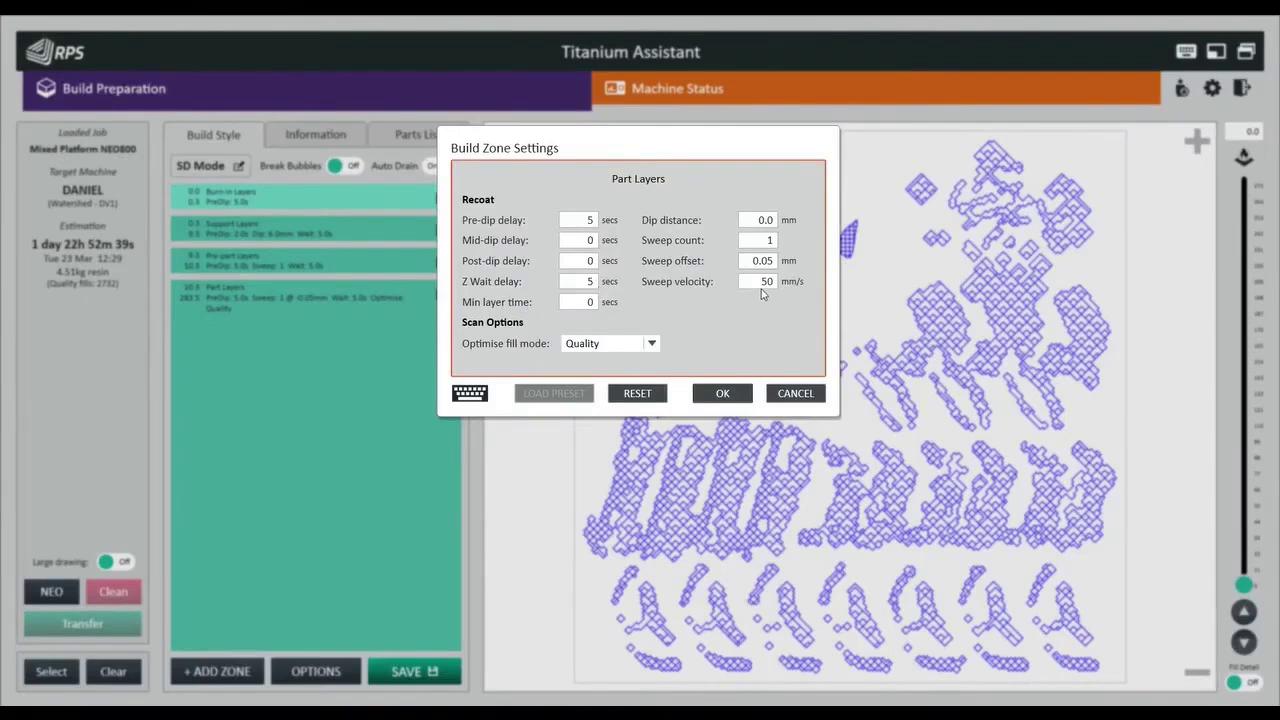
pyautogui.moveTo(755, 285); pyautogui.dragTo(786, 291)
pyautogui.click(740, 398)
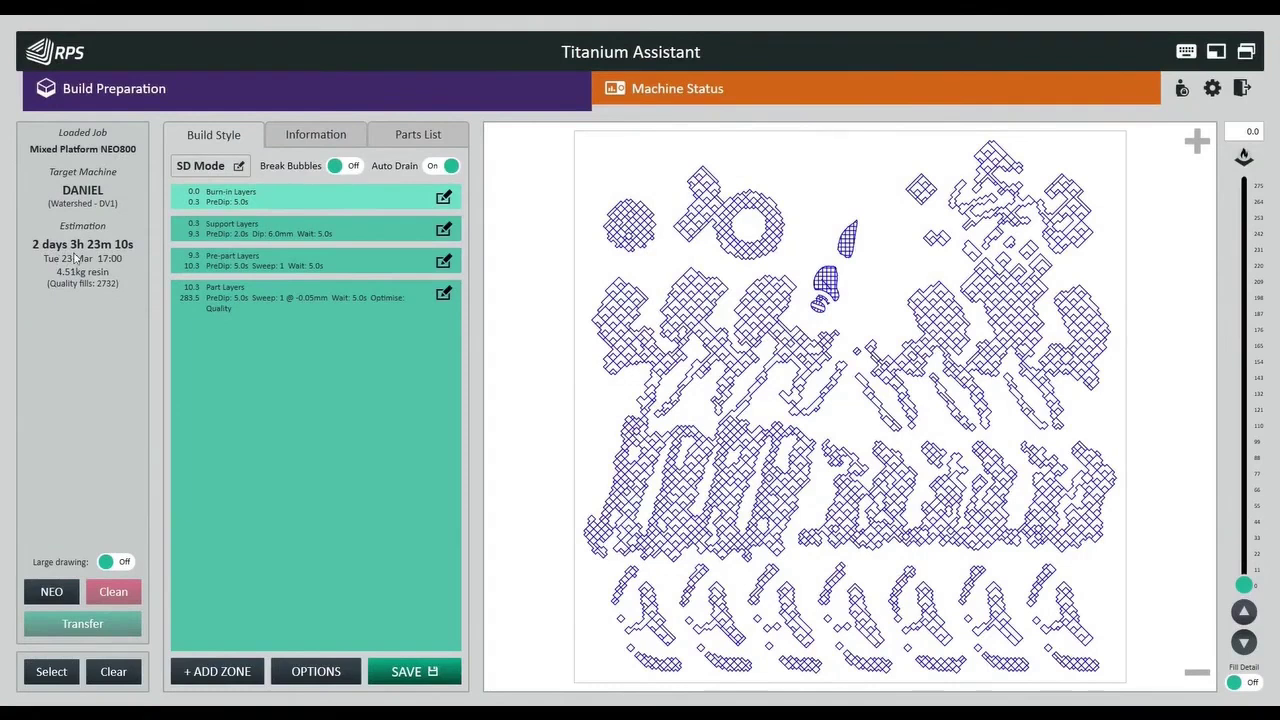
# Step: Set the sweep velocity of the Part Layers zone back to 50 mm/s
pyautogui.click(443, 294)
pyautogui.moveTo(763, 281); pyautogui.dragTo(777, 286)
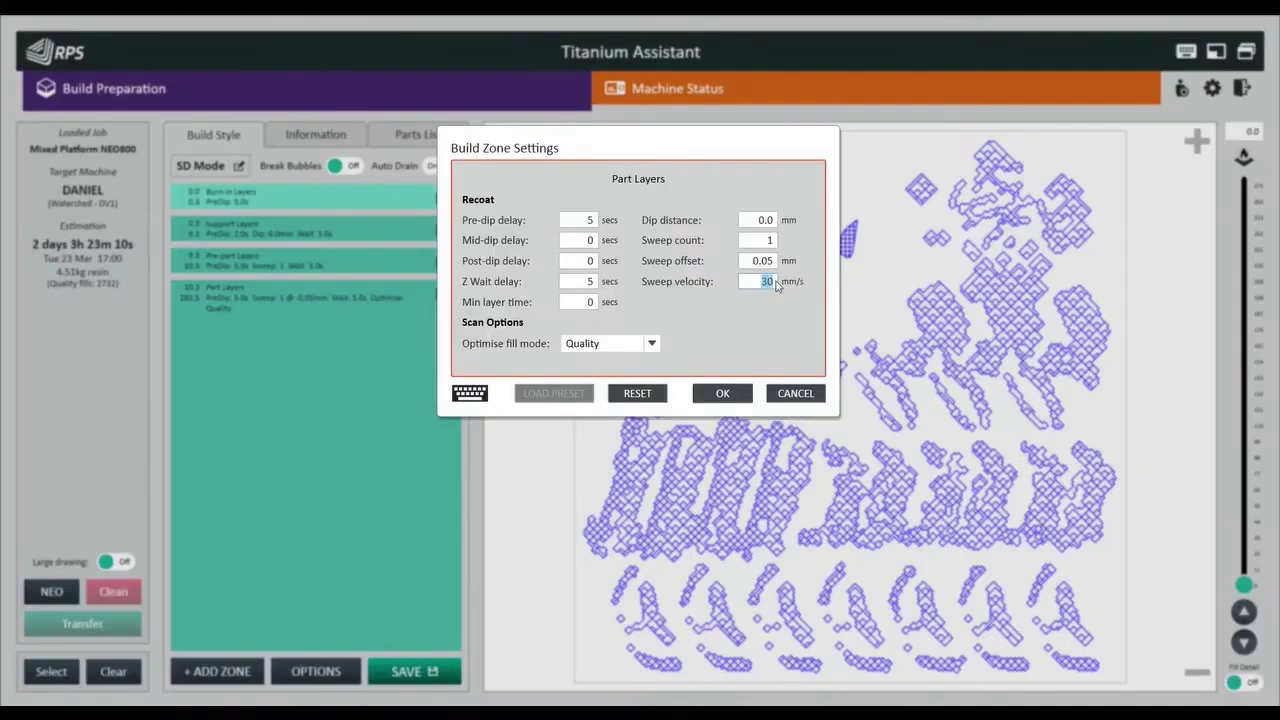
pyautogui.write('50')
pyautogui.click(740, 394)
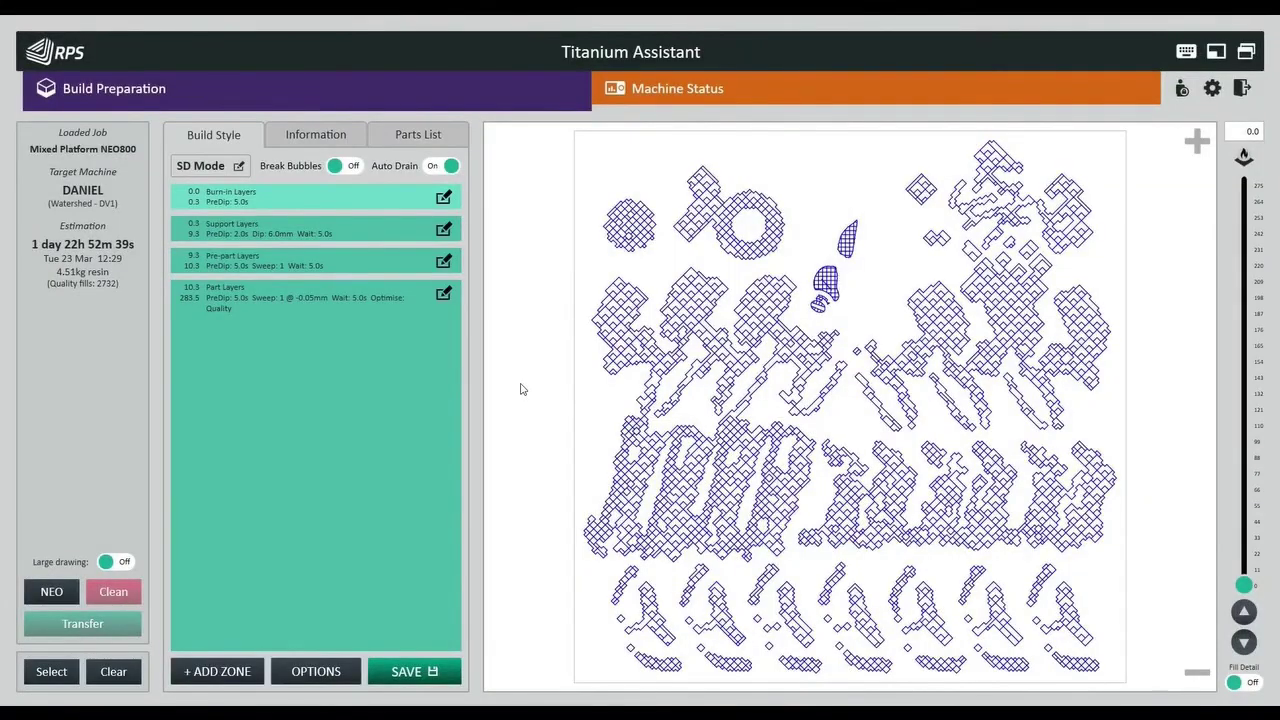
# Step: Save the prepared job and transfer its data to the DANIEL machine
pyautogui.click(419, 676)
pyautogui.click(607, 407)
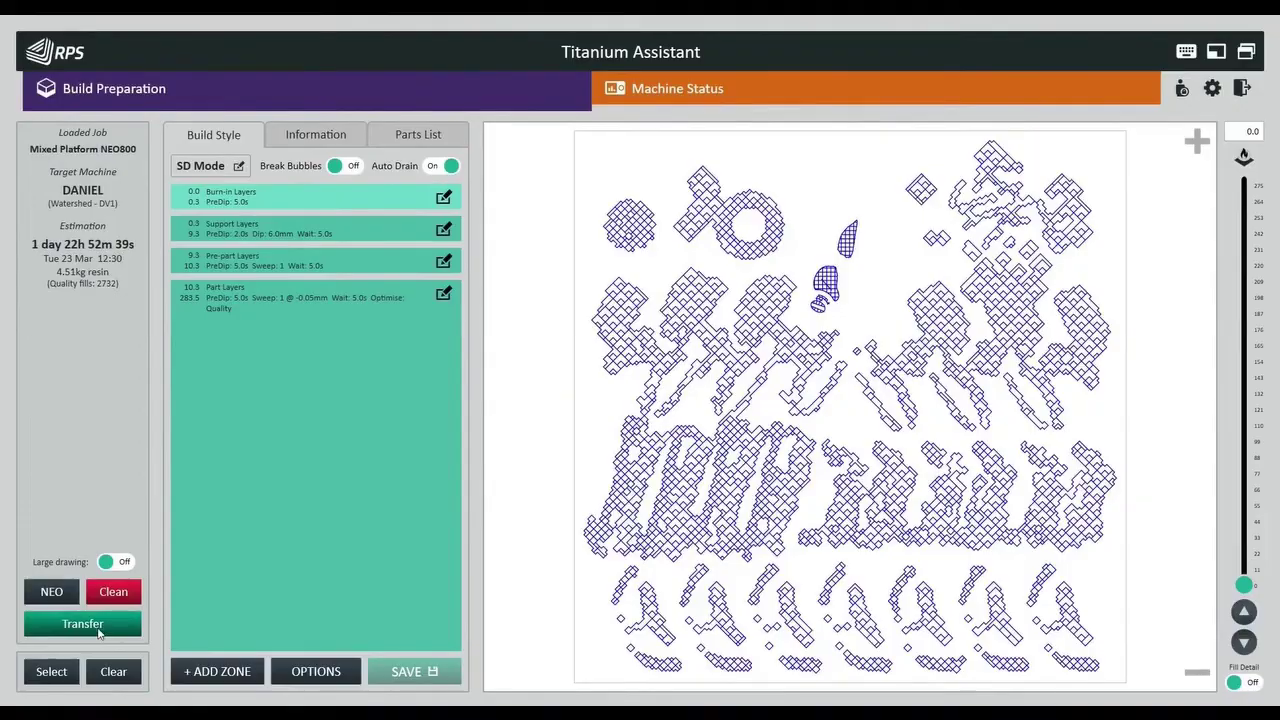
pyautogui.click(99, 630)
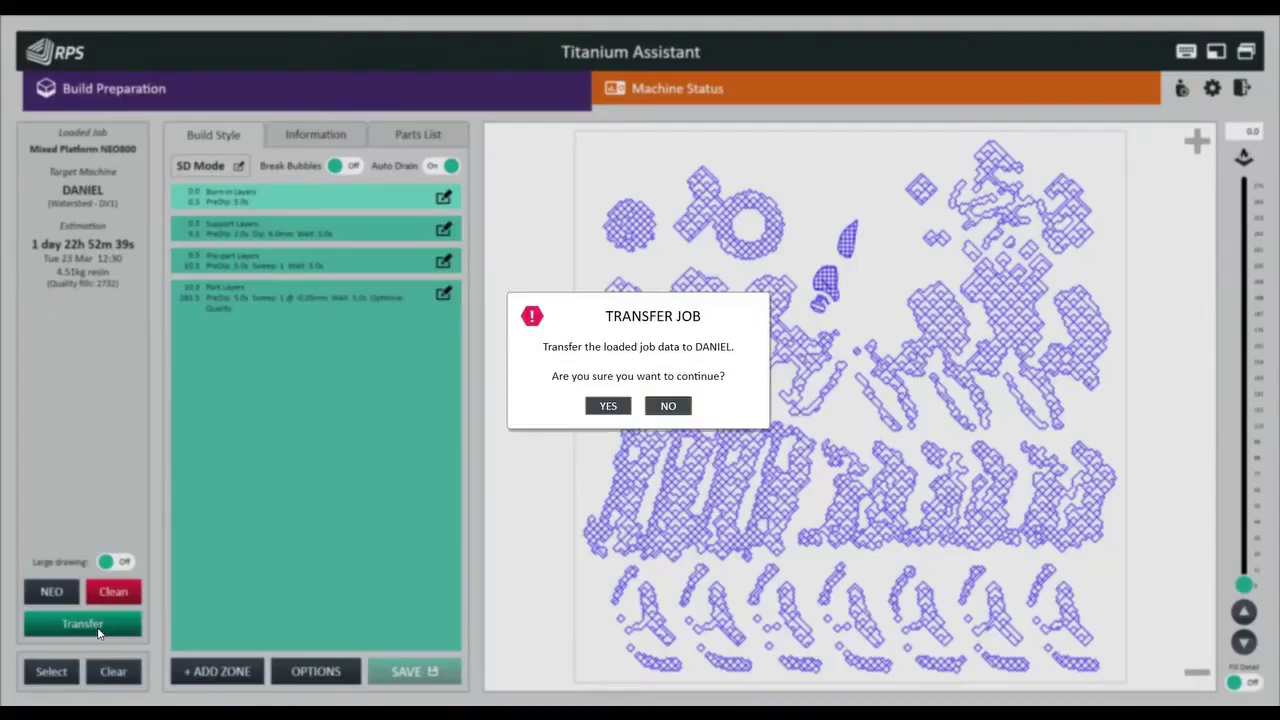
pyautogui.click(608, 406)
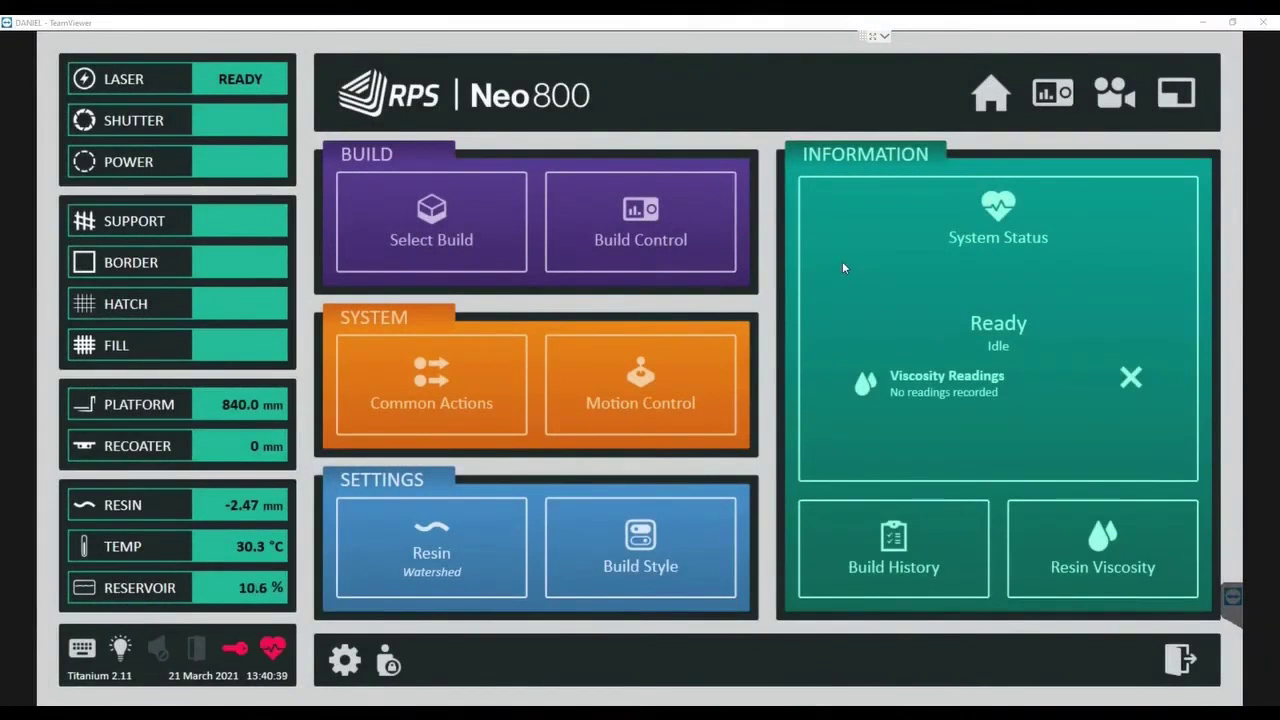
# Step: Load the MixedPlatform_Neo800 build on the Neo800 through the TeamViewer session
pyautogui.click(486, 239)
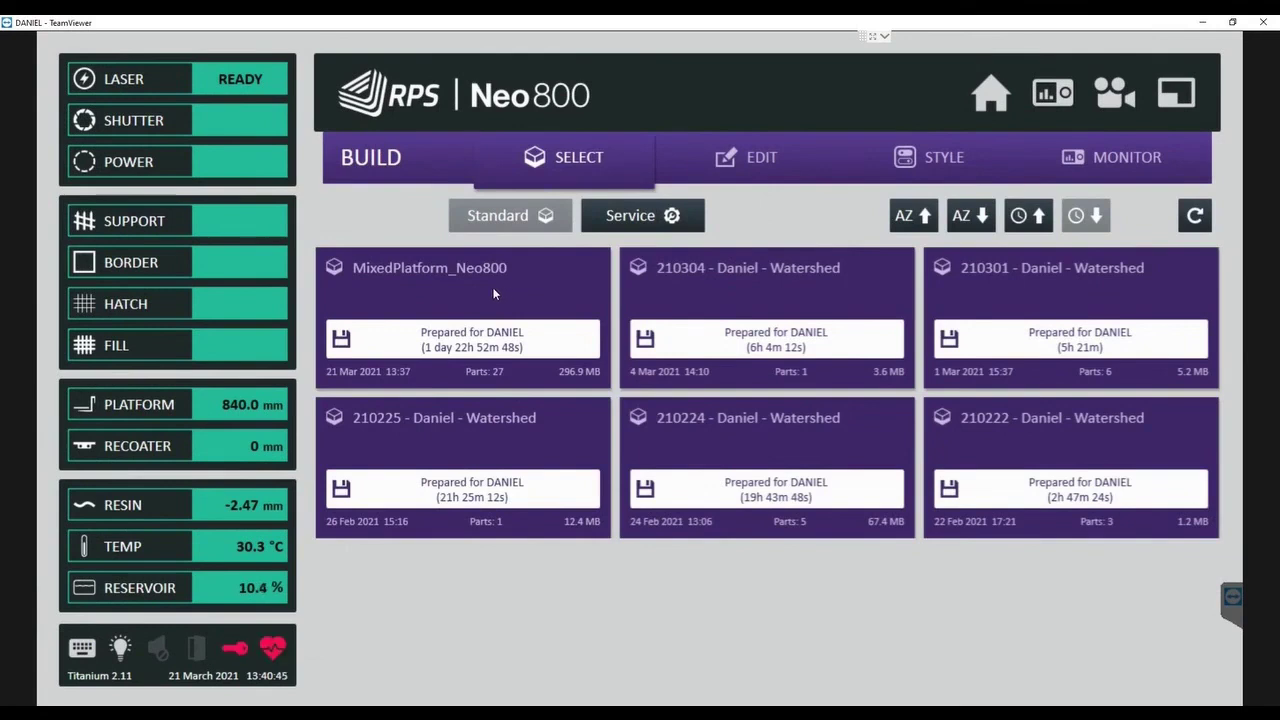
pyautogui.click(493, 293)
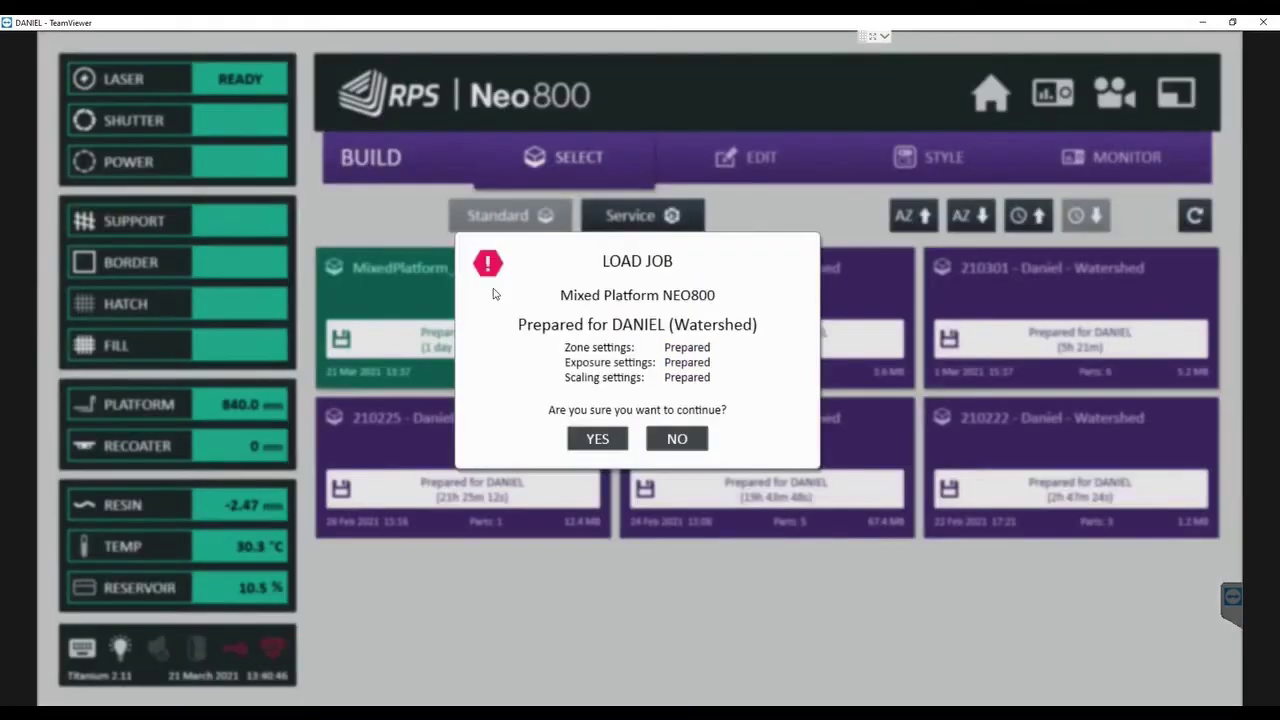
pyautogui.click(611, 438)
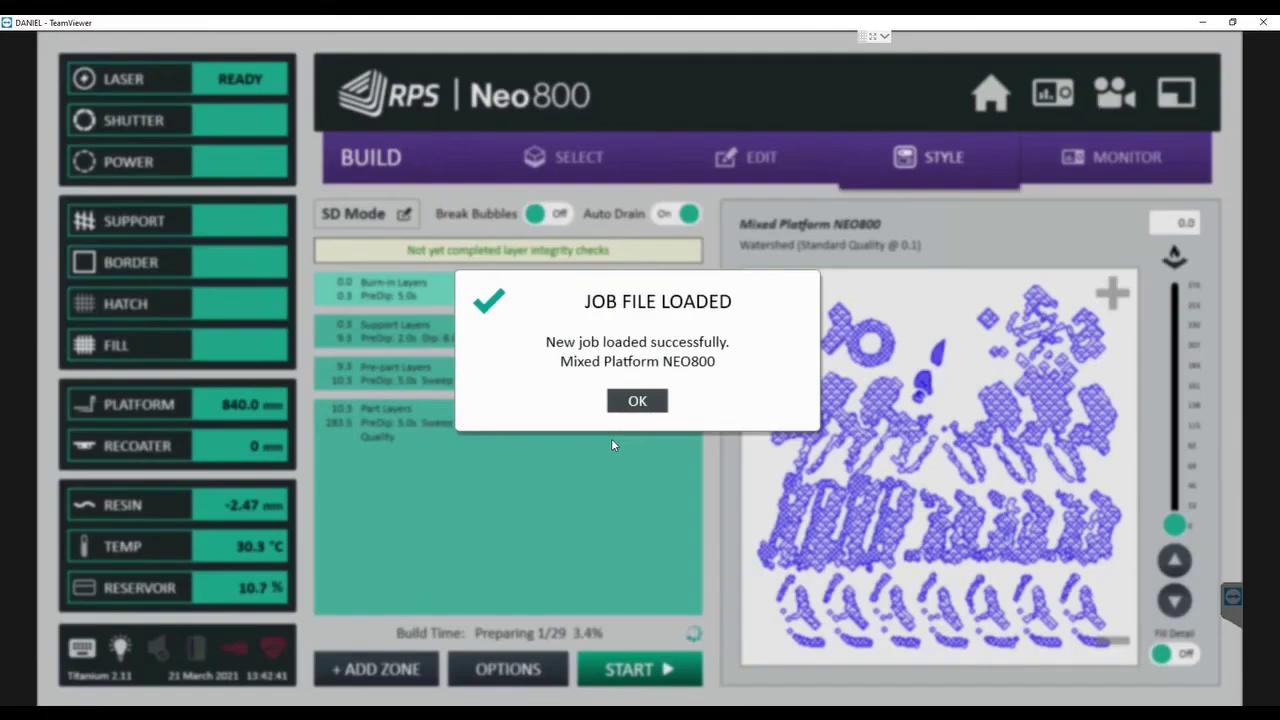
pyautogui.click(634, 401)
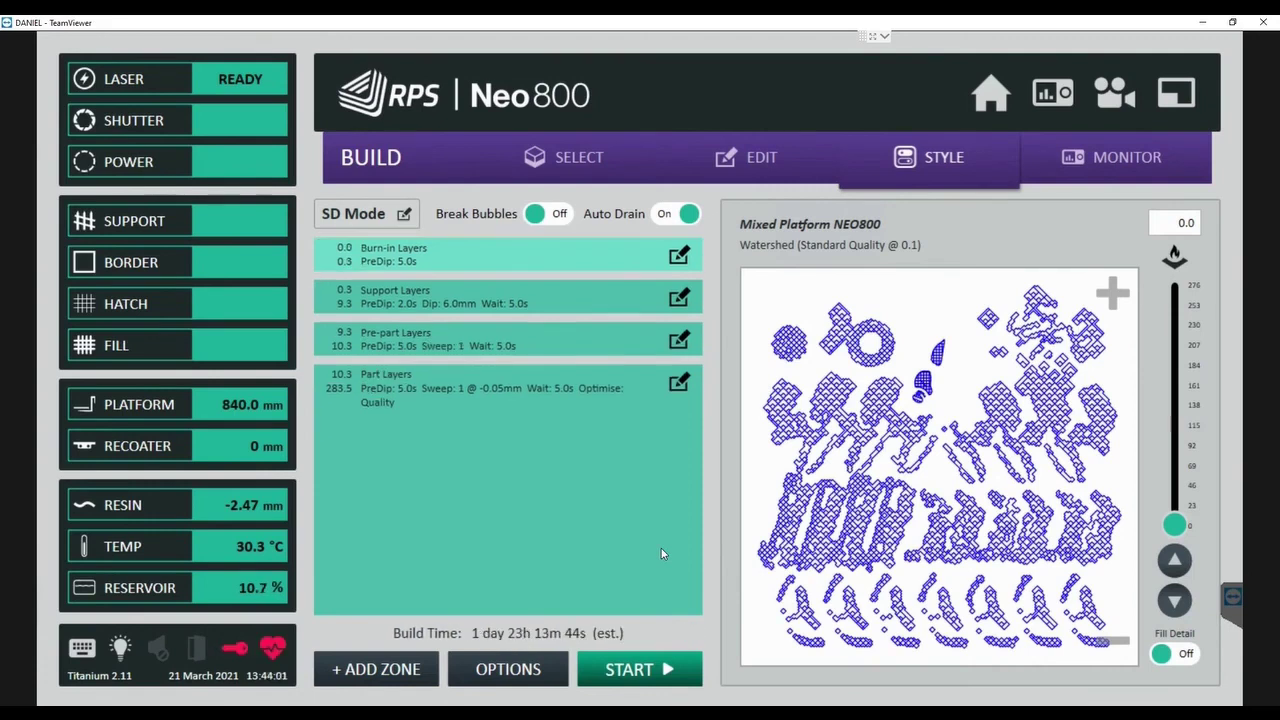
# Step: Start the Mixed Platform NEO800 build and switch its monitor to the live camera view
pyautogui.click(650, 679)
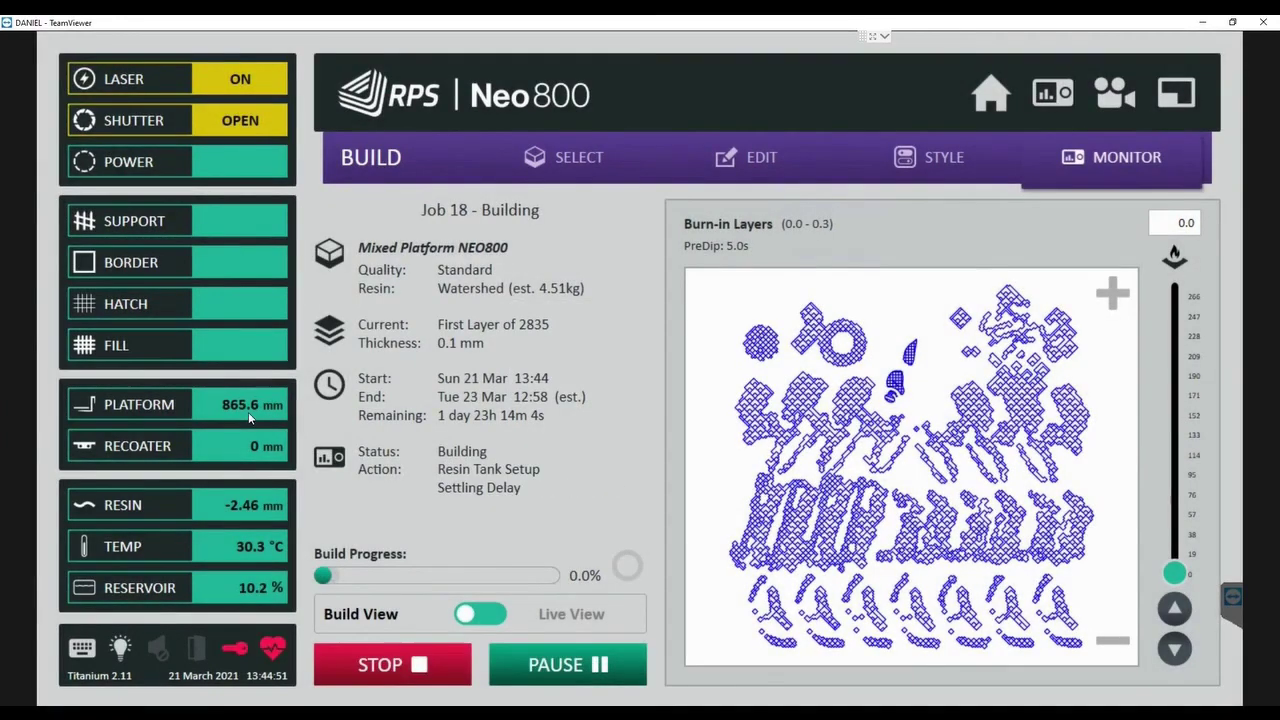
pyautogui.click(1119, 101)
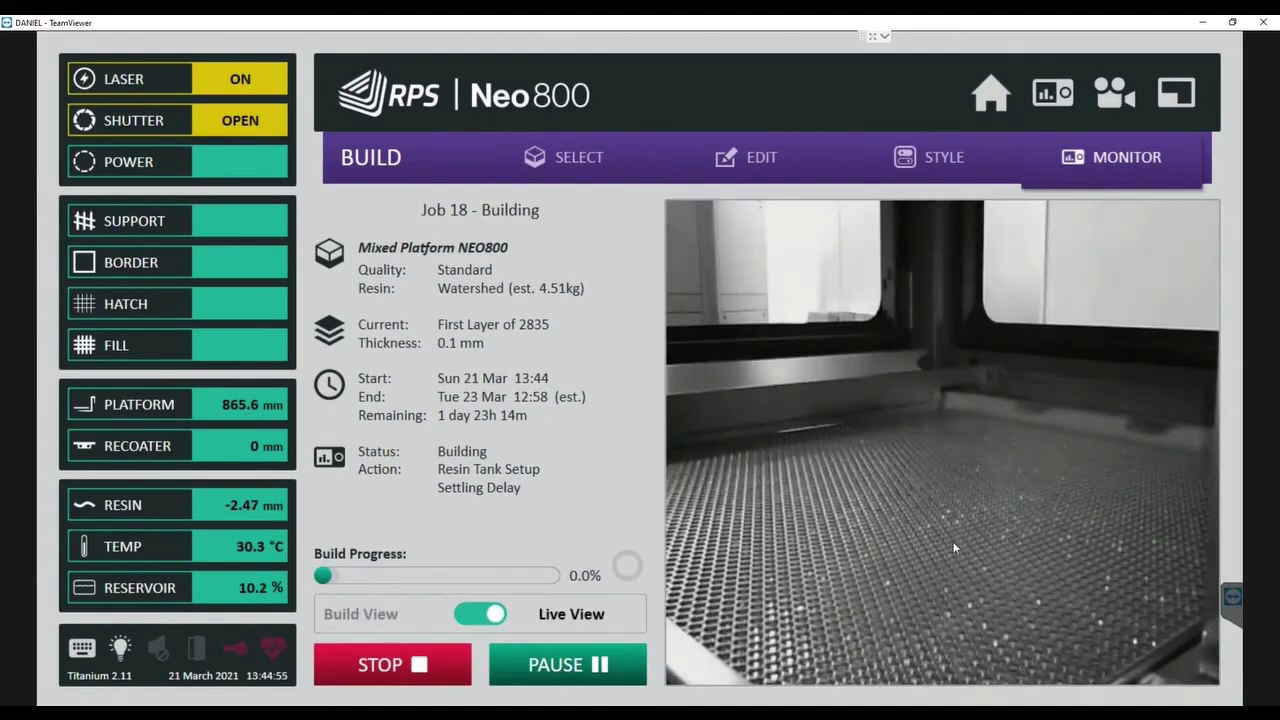